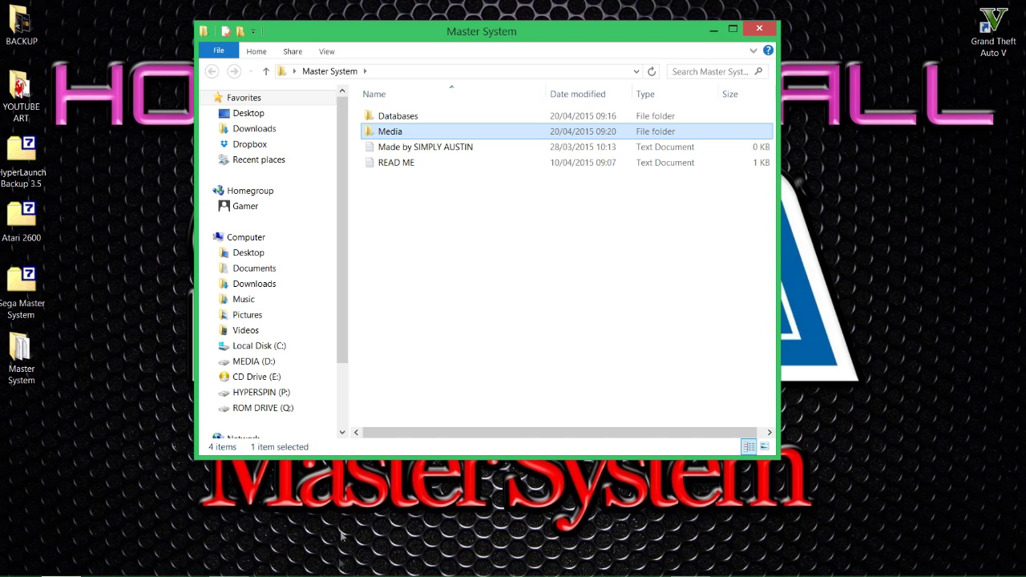
- Open the Hyperspin folder on the MEDIA (D:) drive in a new window and place it beside the Master System folder window
mouse_move(346, 573)
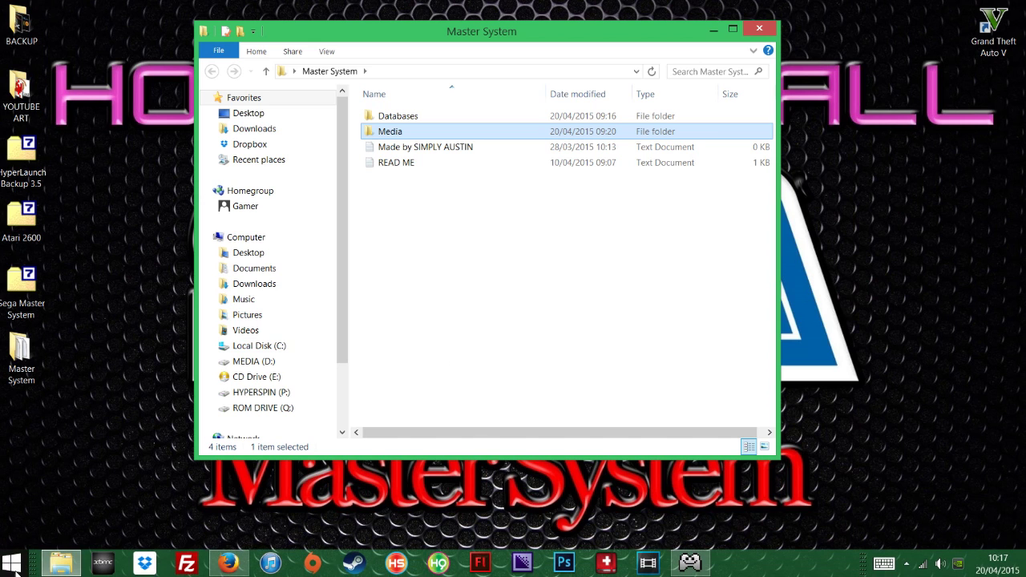
left_click(11, 564)
left_click(231, 390)
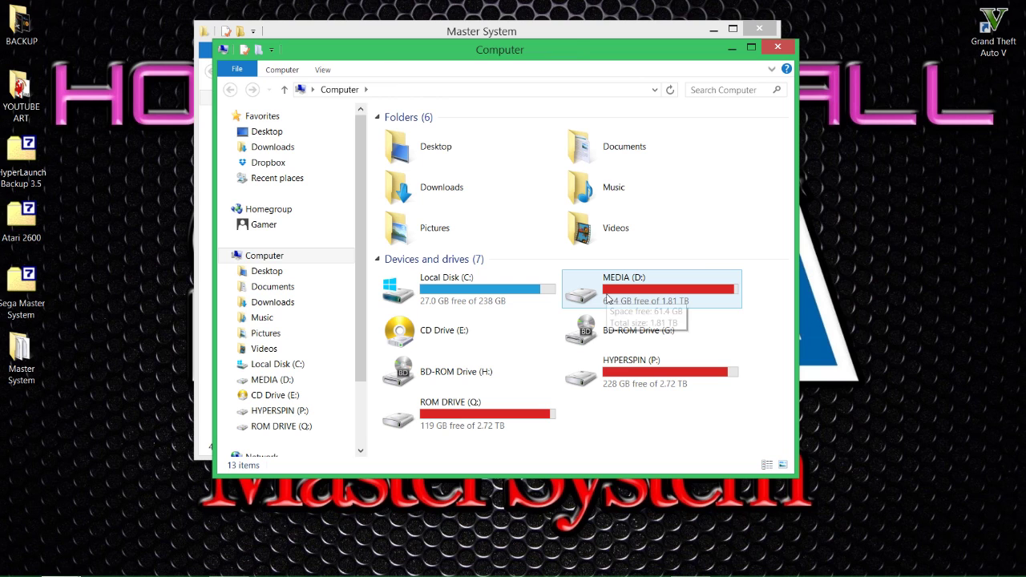
left_click(607, 298)
double_click(608, 291)
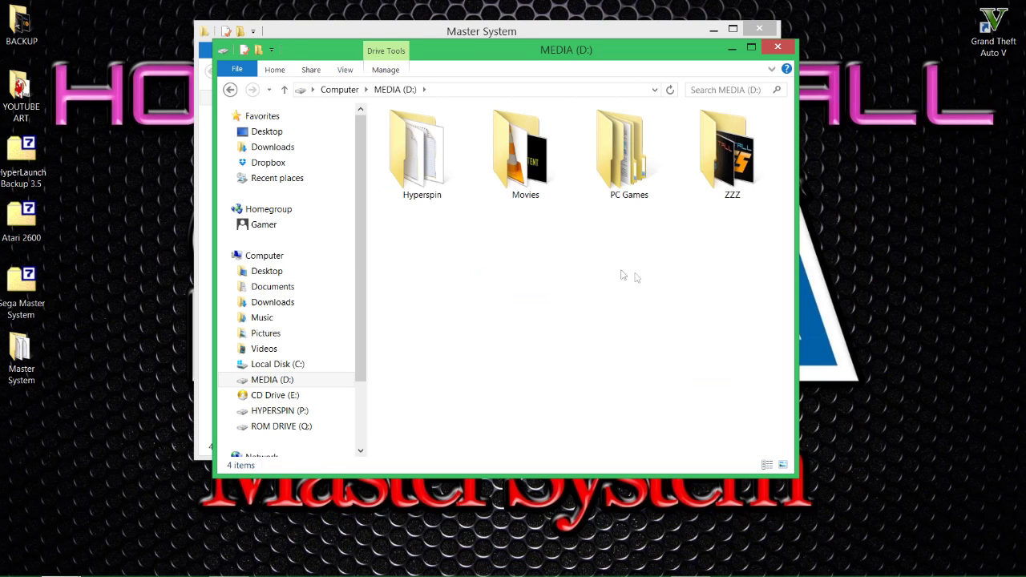
double_click(440, 168)
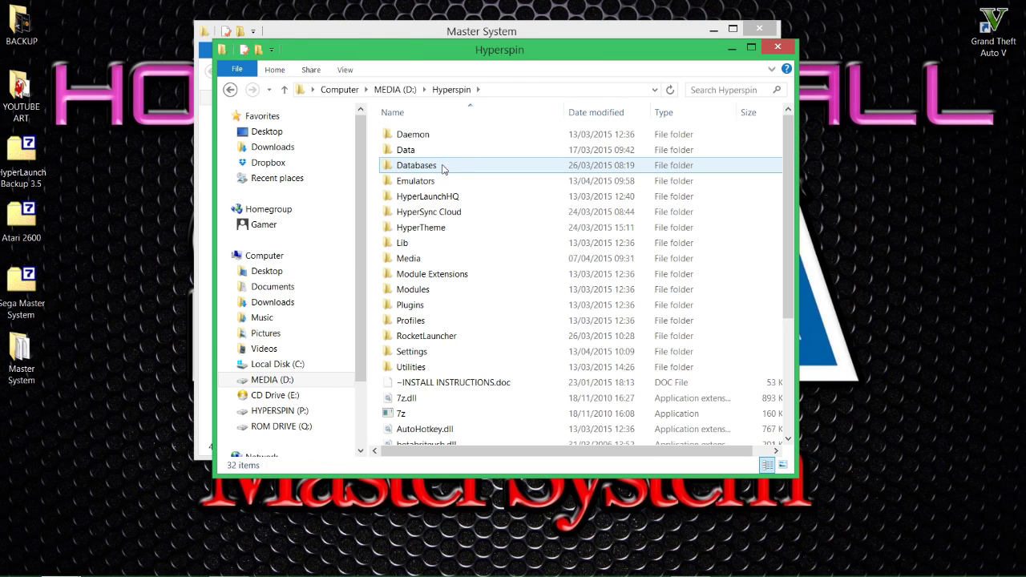
left_click_drag(429, 54, 589, 85)
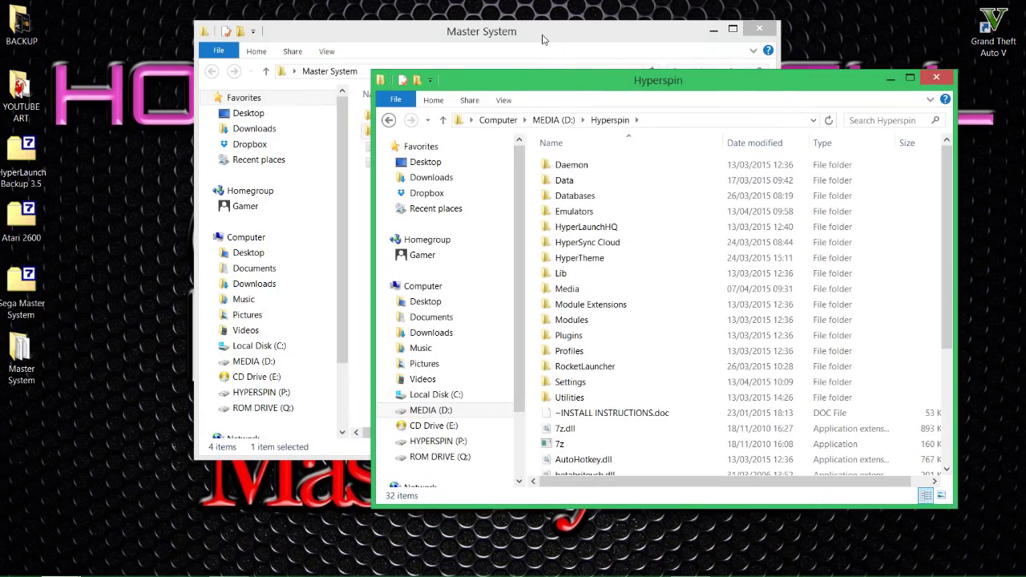
left_click_drag(539, 37, 347, 43)
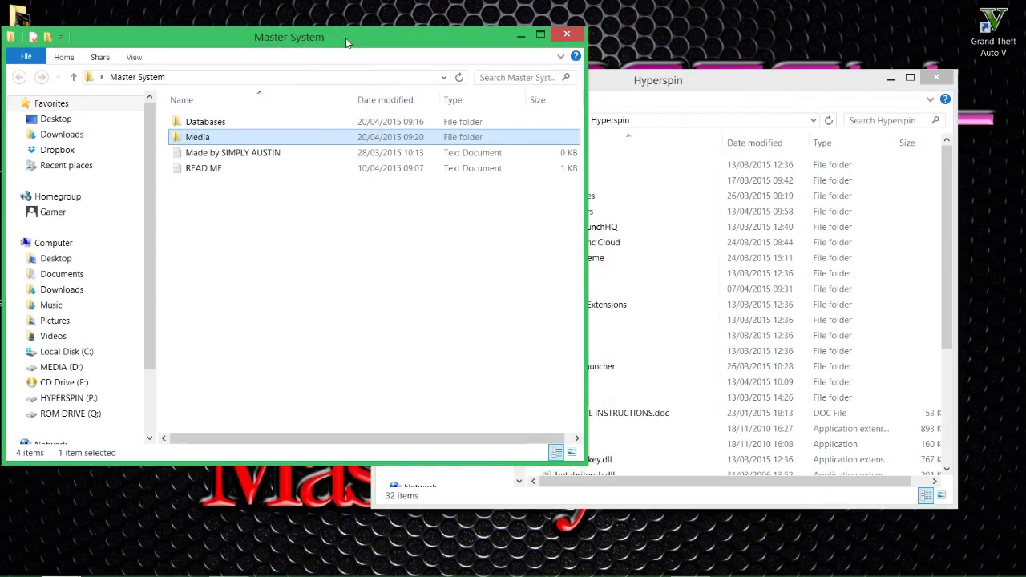
- Look through the files and subfolders of the Hyperspin installation folder
left_click(635, 103)
scroll(631, 358, "down", 4)
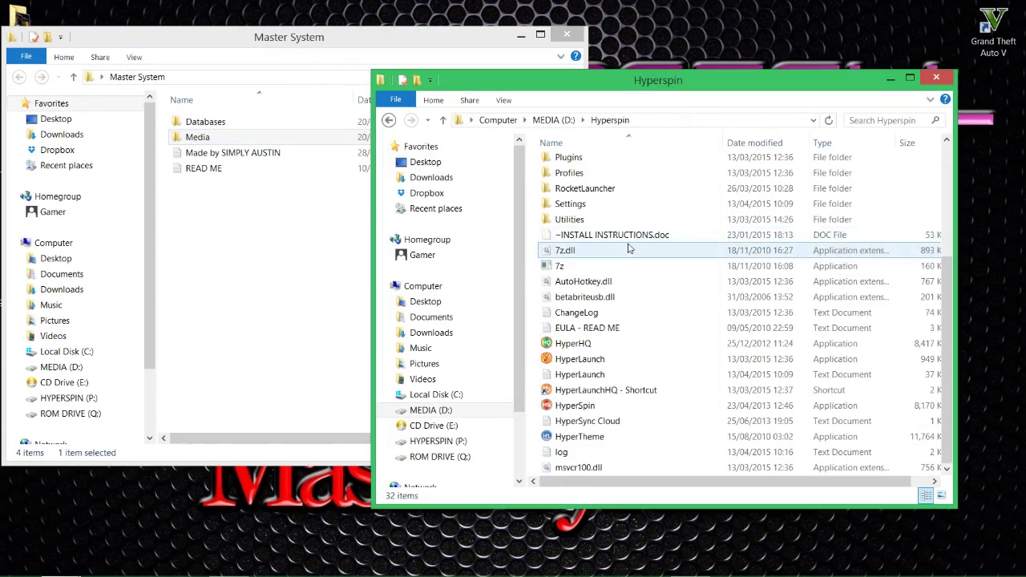
scroll(631, 358, "up", 4)
scroll(631, 357, "down", 4)
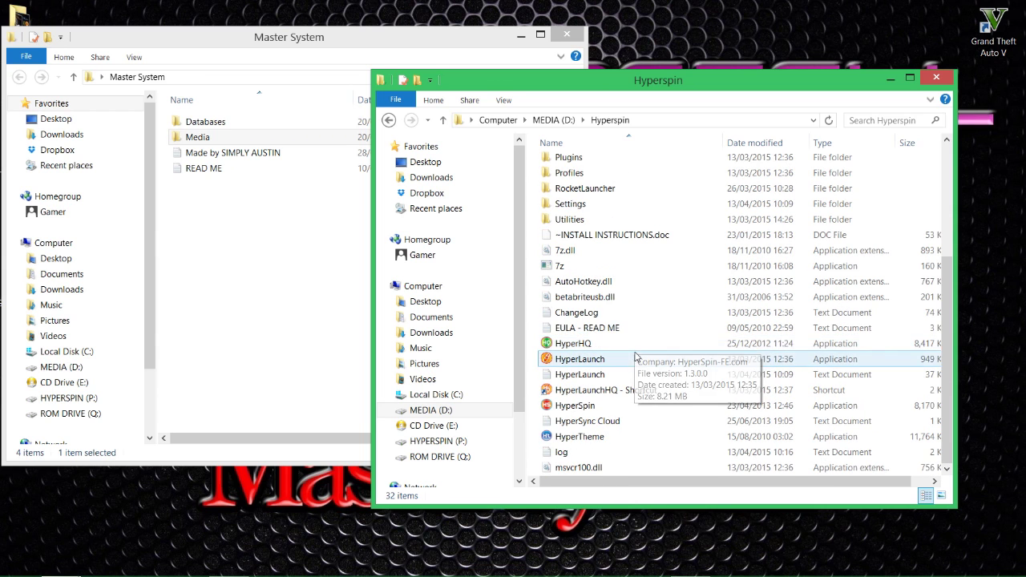
scroll(631, 357, "up", 4)
scroll(633, 353, "down", 4)
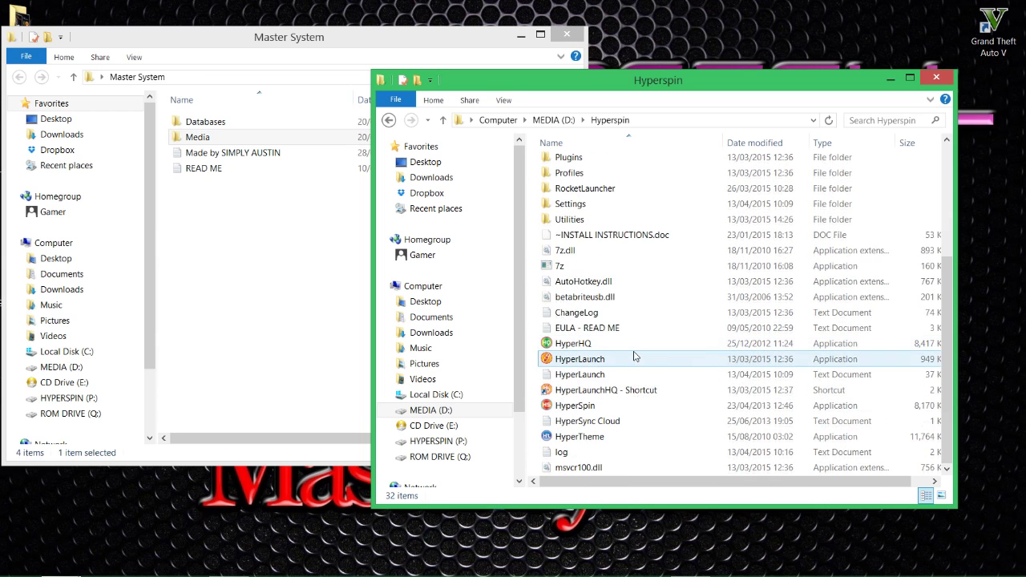
scroll(635, 352, "up", 4)
mouse_move(630, 256)
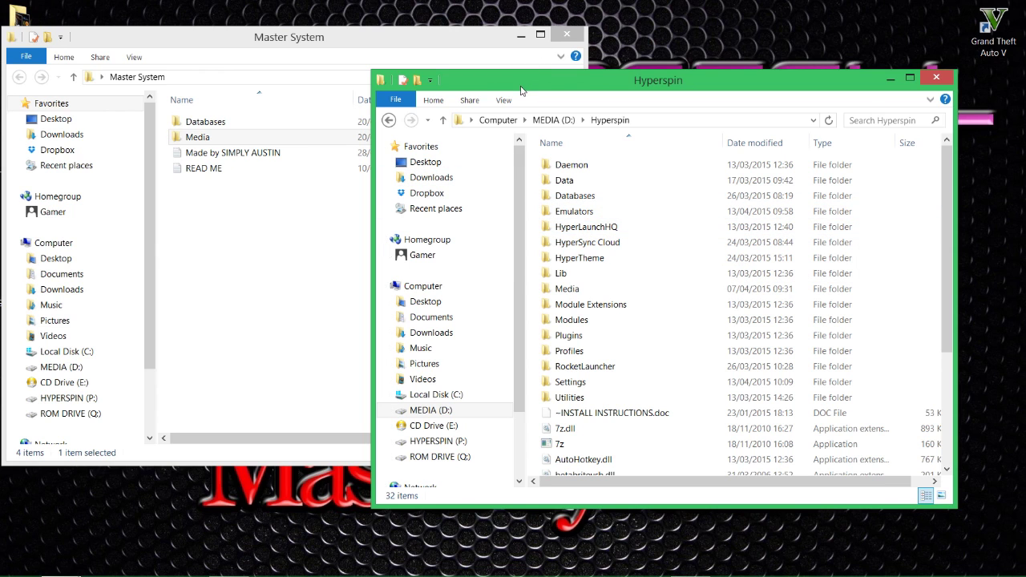
- Copy the Databases and Media folders from the Master System folder into the Hyperspin folder, replacing the files in the destination
left_click_drag(521, 91, 541, 67)
left_click(284, 40)
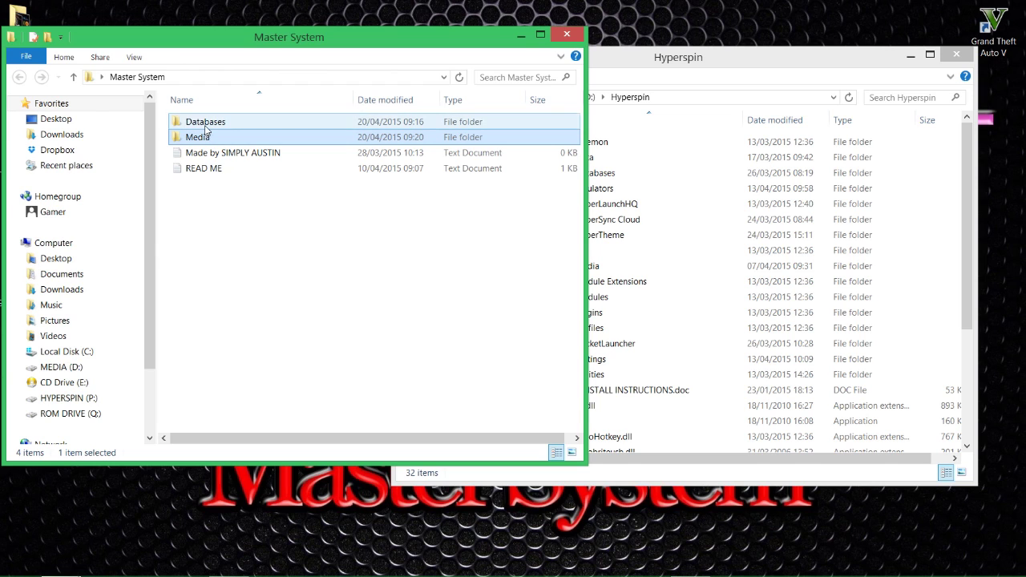
left_click(654, 69)
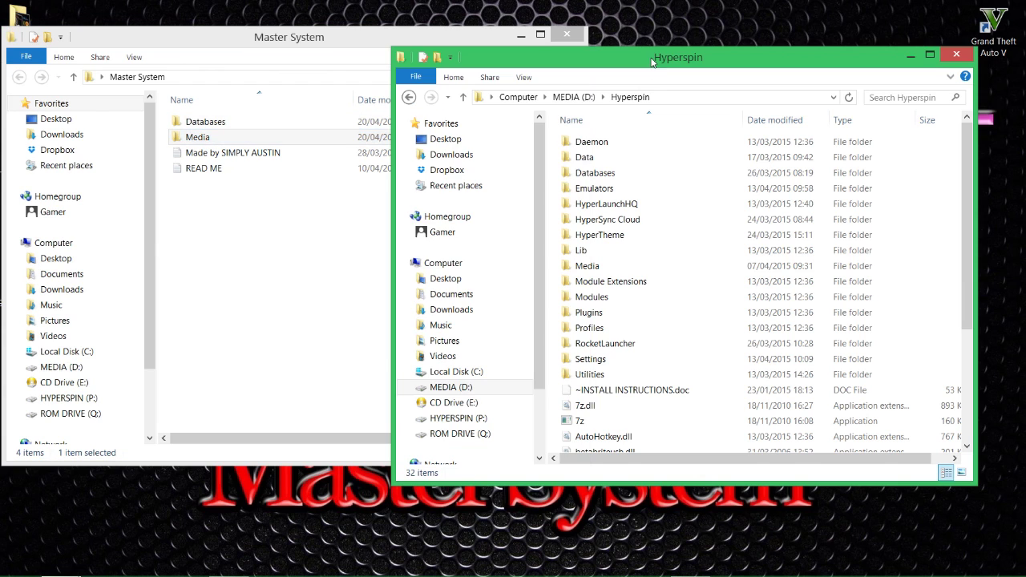
left_click(617, 176)
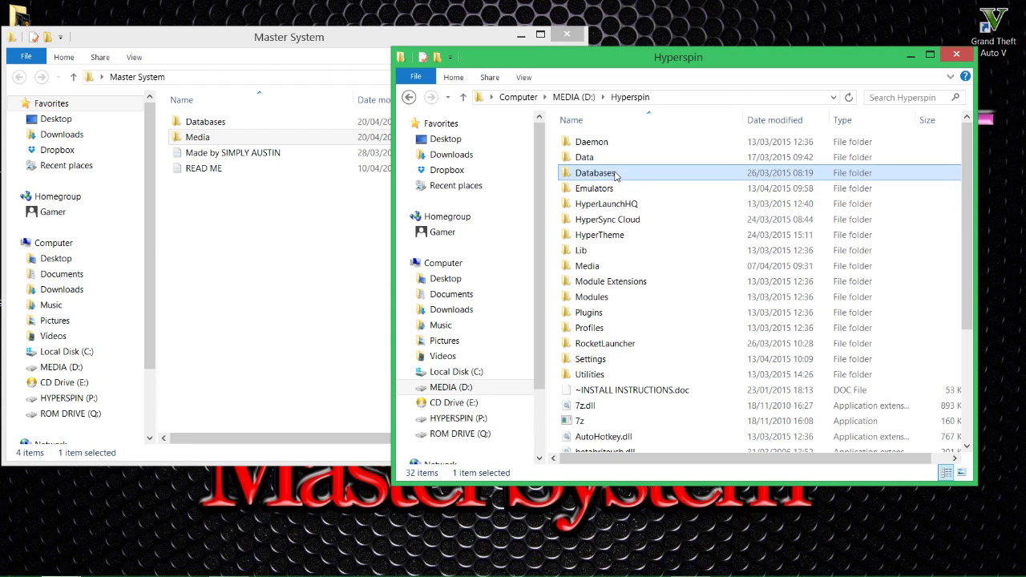
left_click(606, 270)
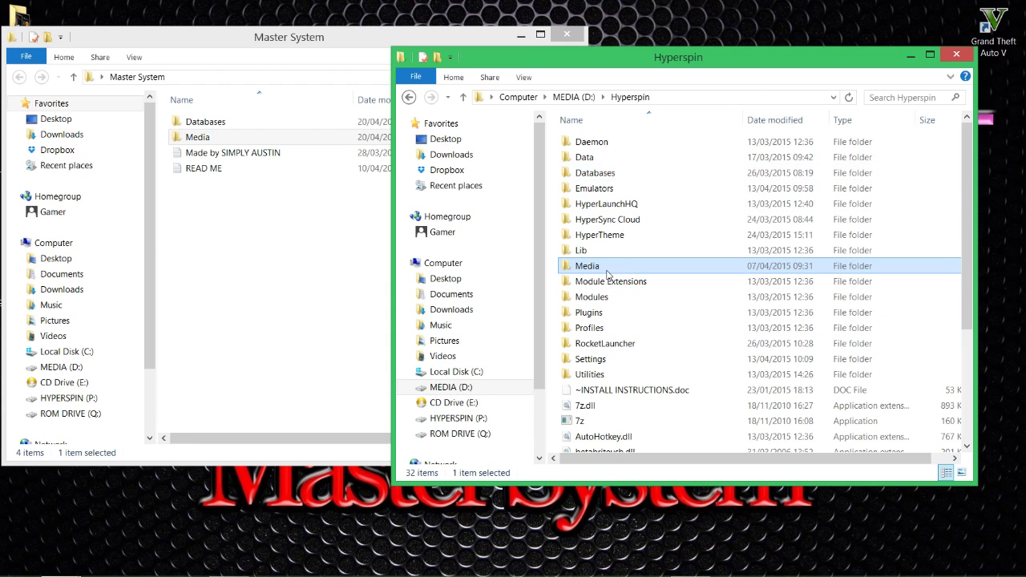
left_click(168, 137)
left_click(193, 122, "shift")
left_click_drag(224, 122, 633, 134)
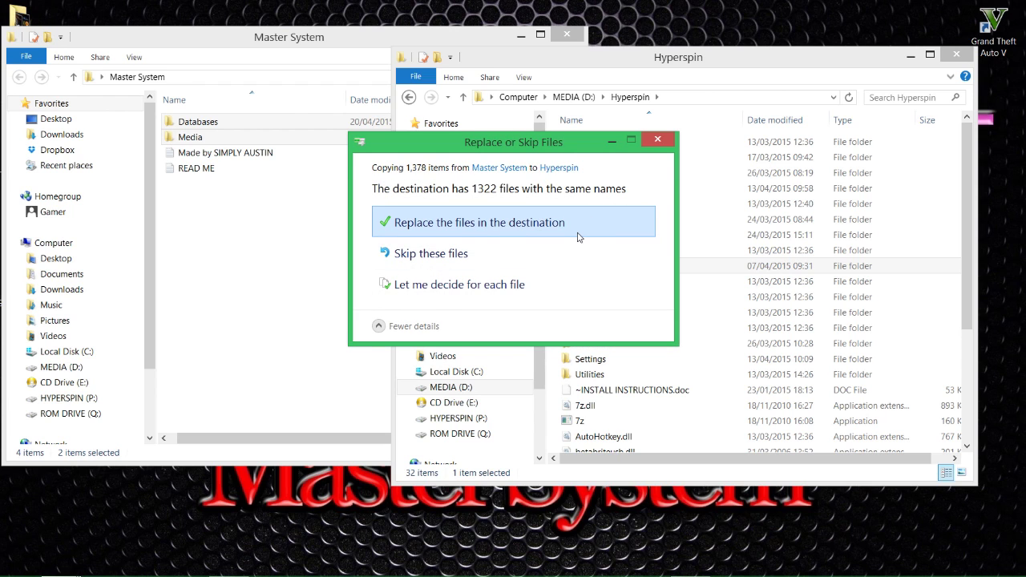
left_click(578, 236)
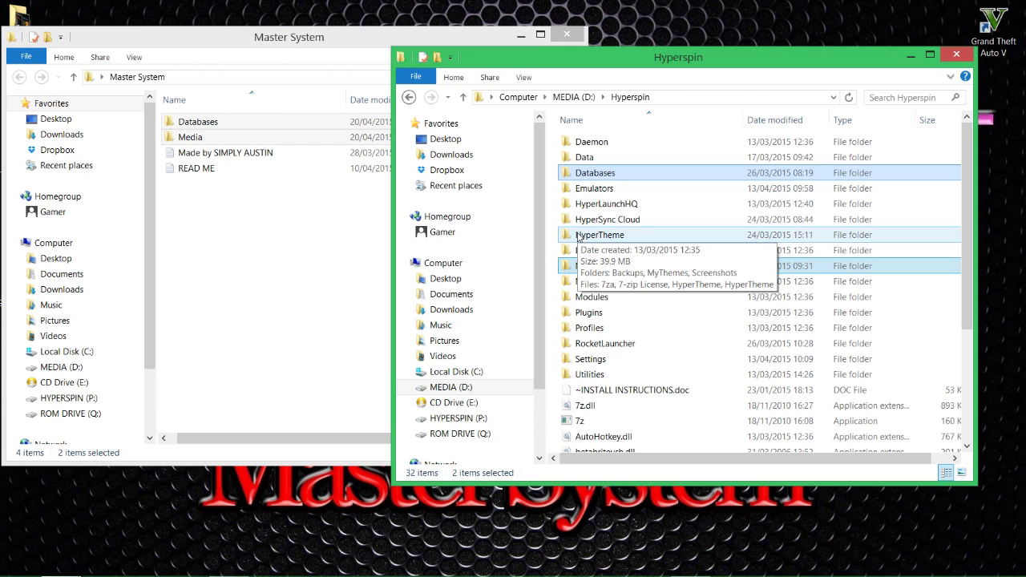
- Close the Master System folder window and launch HyperLaunch HQ through its shortcut in the Hyperspin folder
left_click(298, 41)
left_click(557, 34)
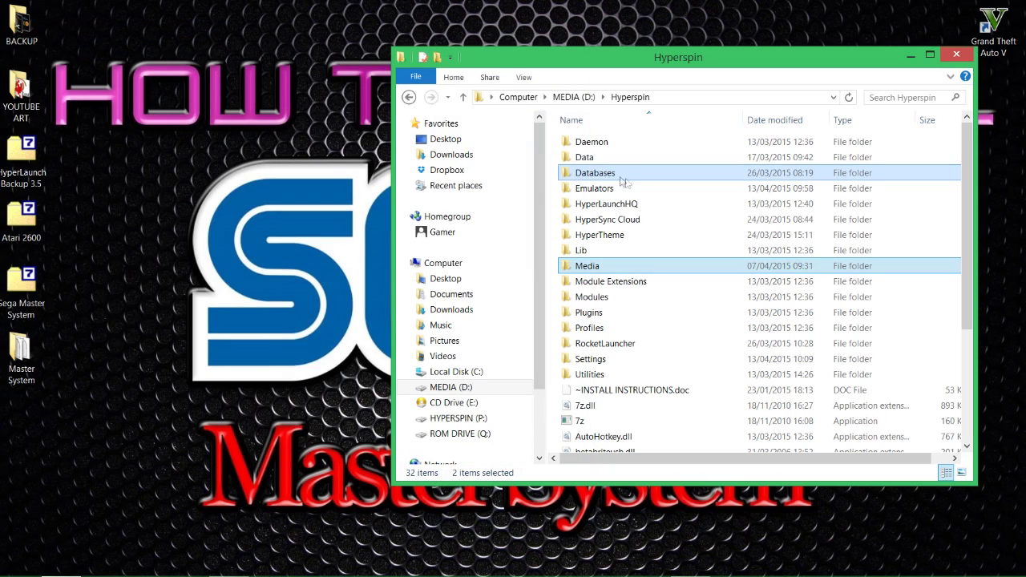
left_click_drag(617, 57, 455, 51)
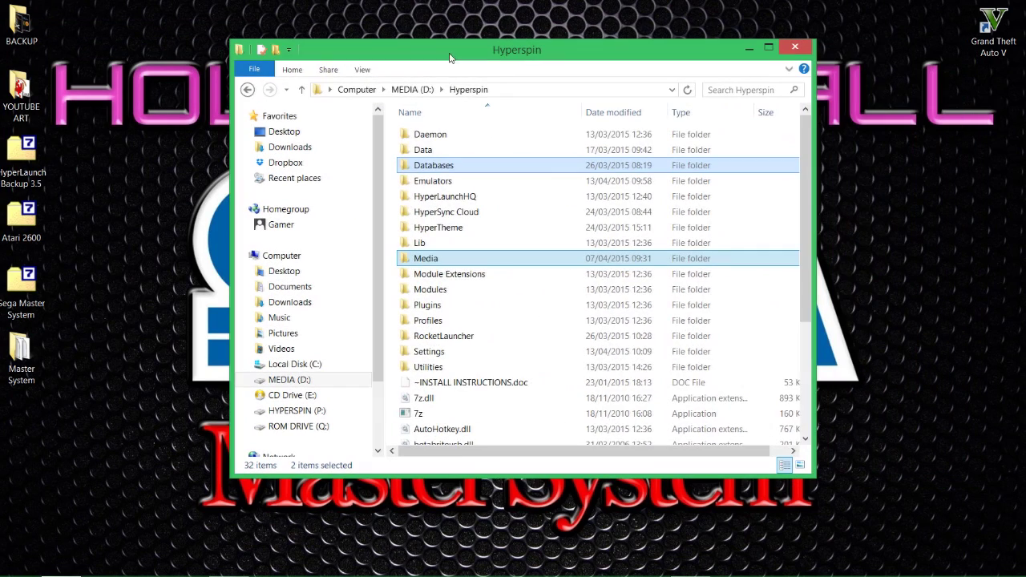
scroll(517, 291, "down", 4)
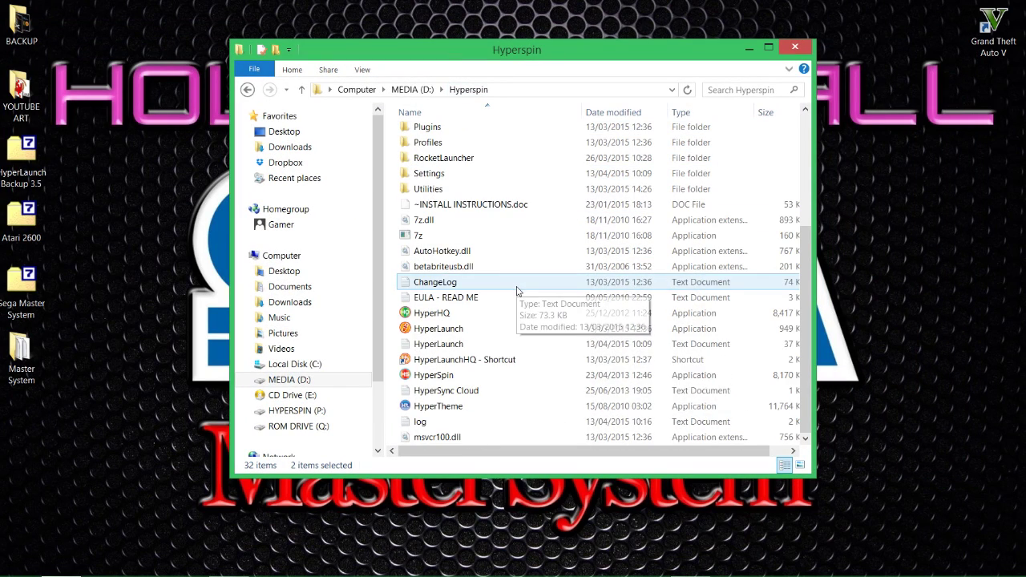
left_click(505, 363)
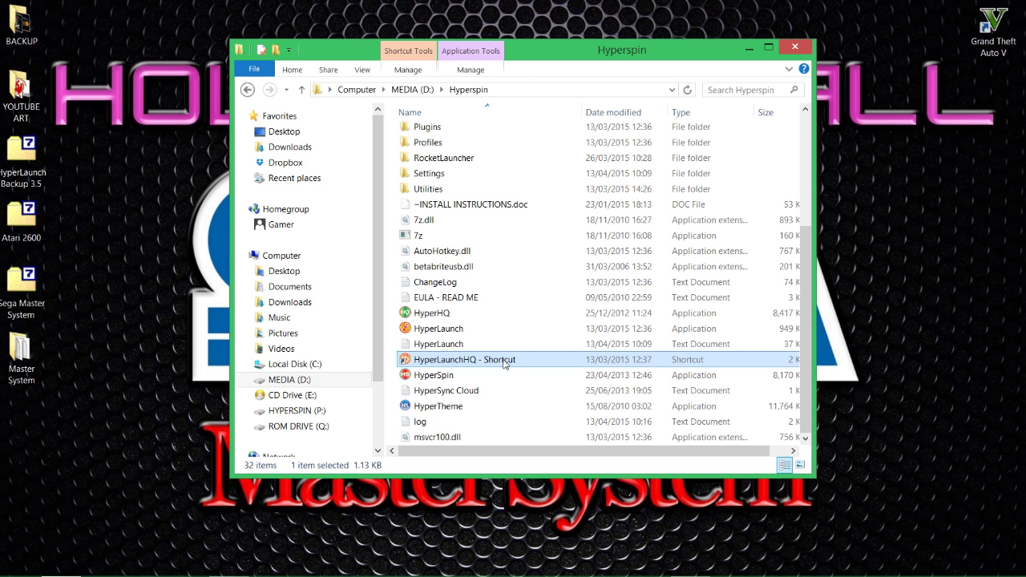
double_click(505, 361)
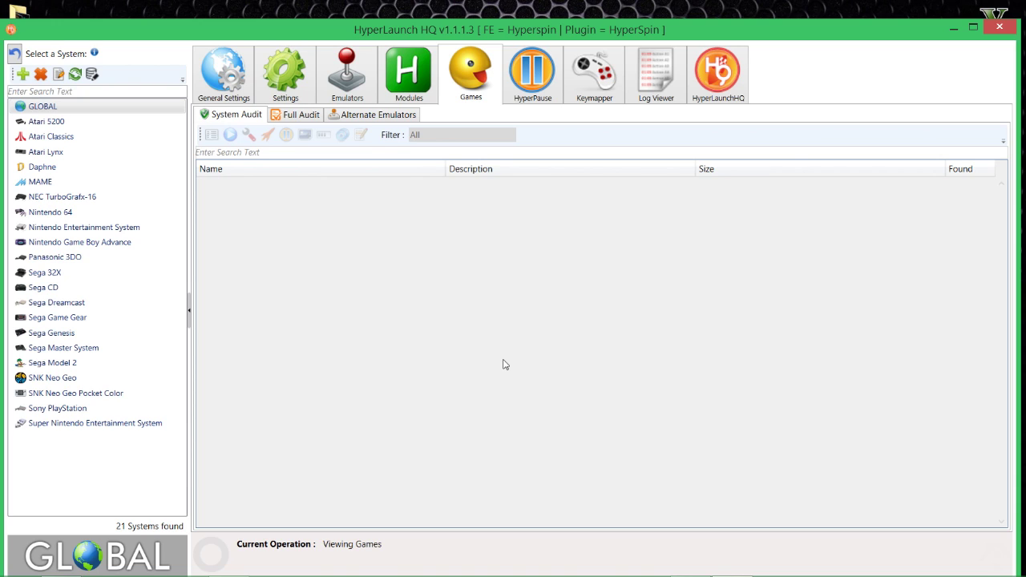
- Select Sega Master System in HyperLaunch HQ and display its emulator settings with the ROM path controls in view
left_click(46, 347)
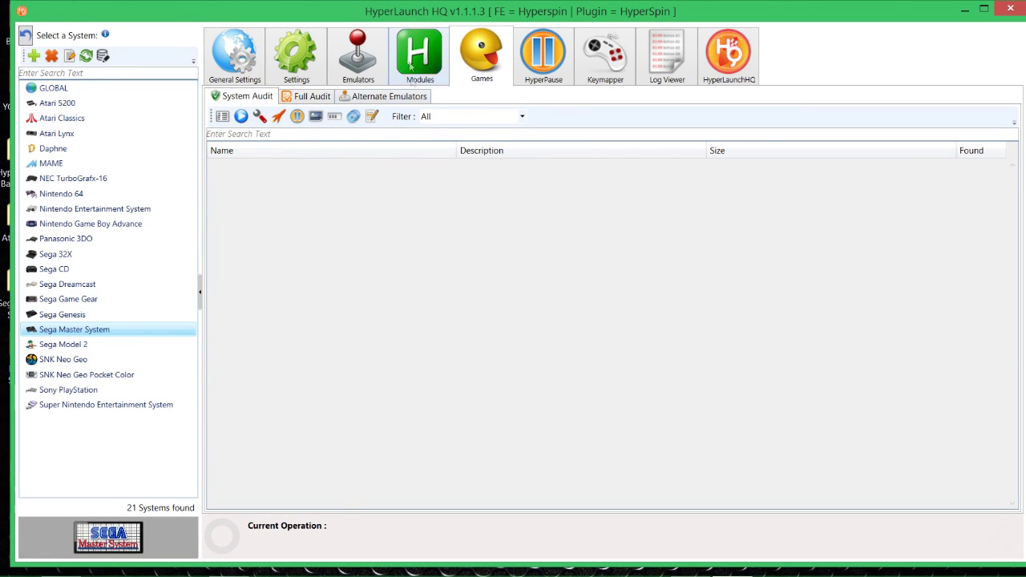
left_click_drag(335, 18, 385, 50)
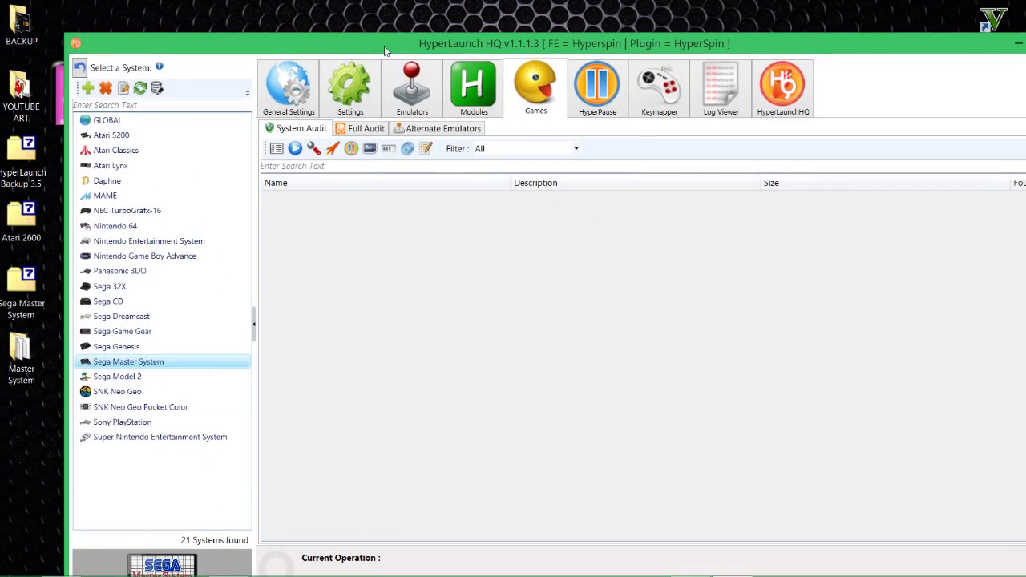
left_click(418, 88)
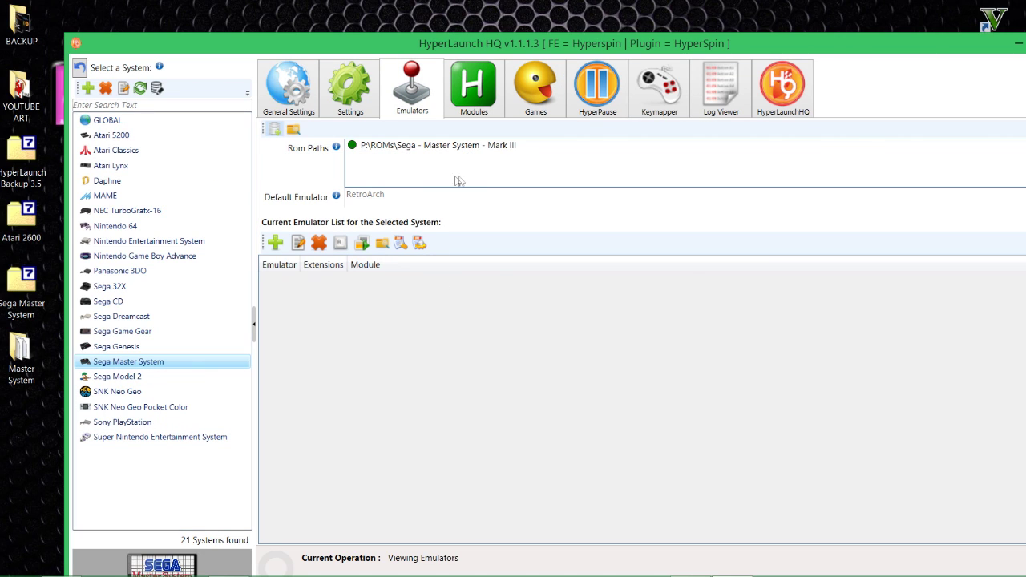
left_click_drag(587, 47, 469, 48)
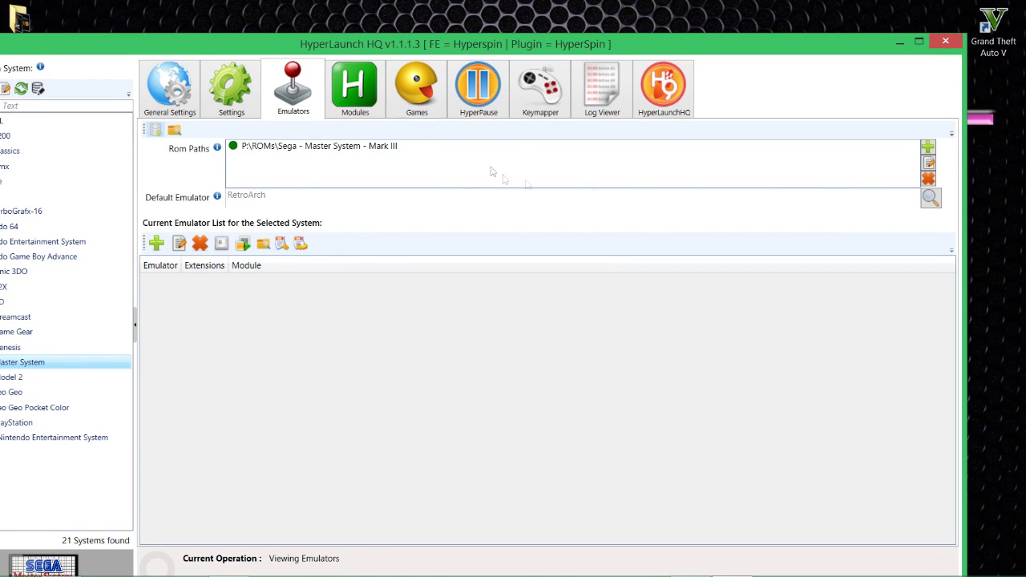
- Delete the ROM path P:\ROMs\Sega - Master System - Mark III from the Sega Master System and confirm the removal
left_click(560, 146)
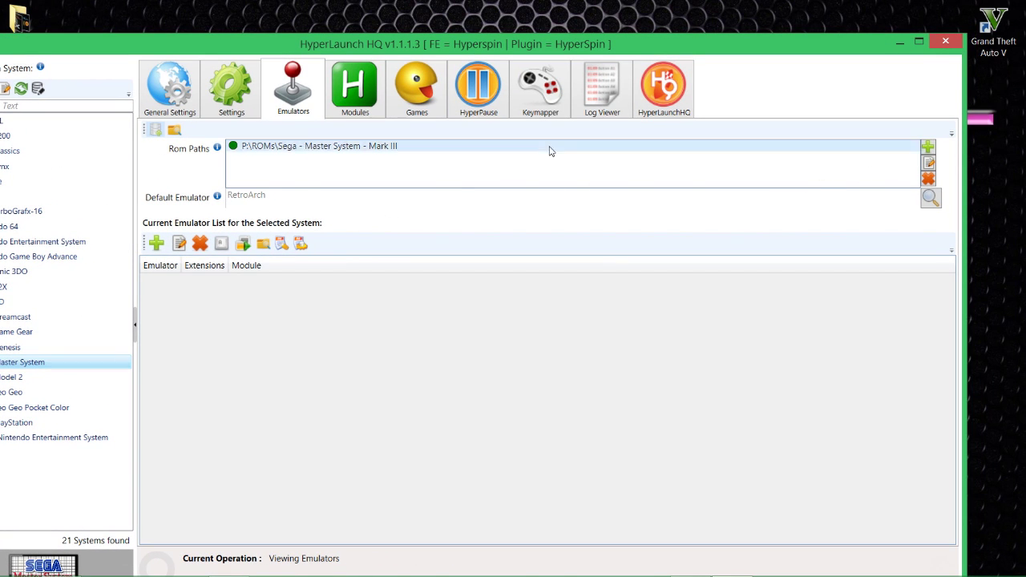
left_click(928, 178)
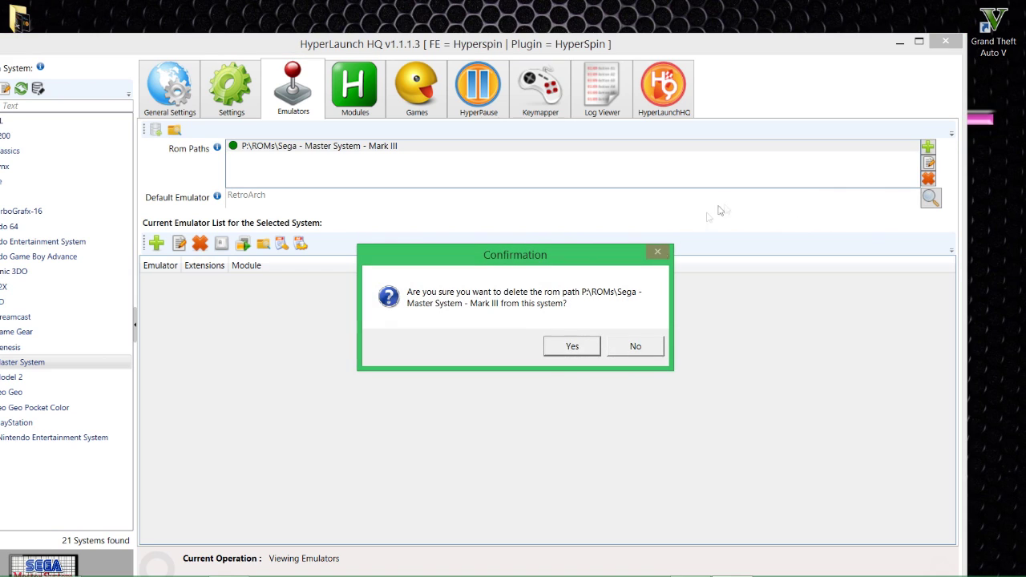
left_click(573, 346)
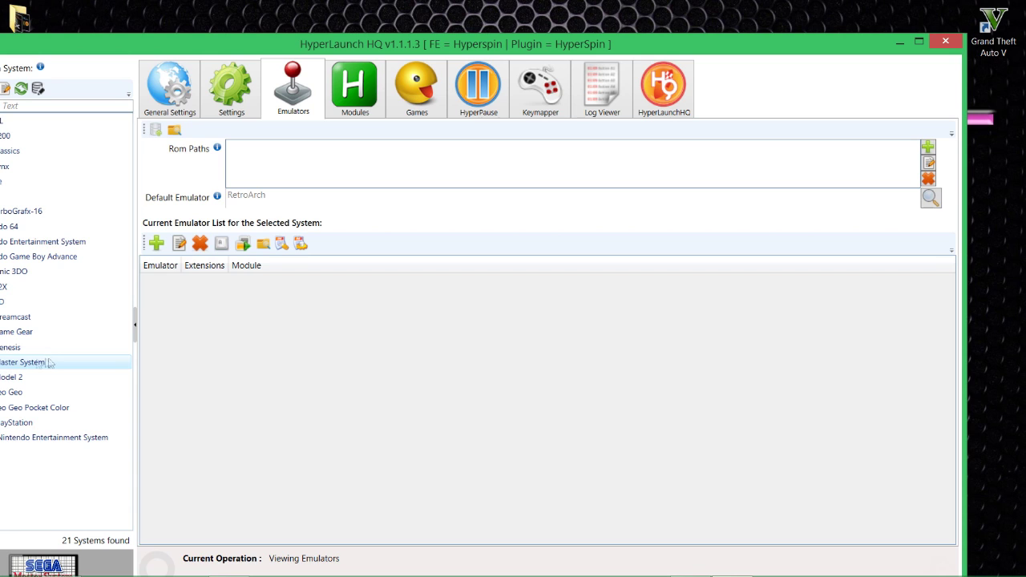
- Maximize the HyperLaunch HQ window and add P:\ROMs\Sega - Master System - Mark III as the ROM path for Sega Master System
left_click(918, 44)
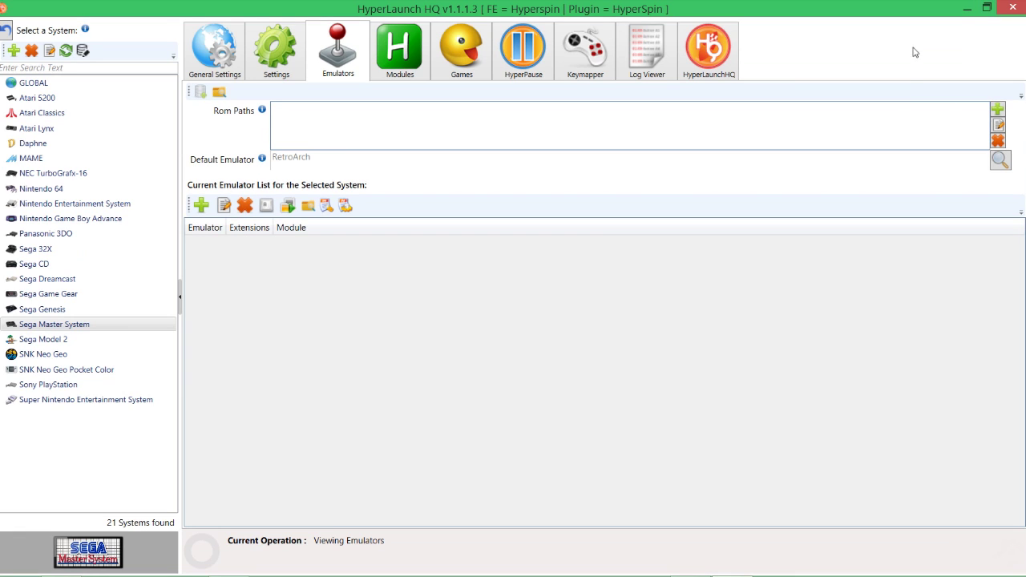
left_click(34, 324)
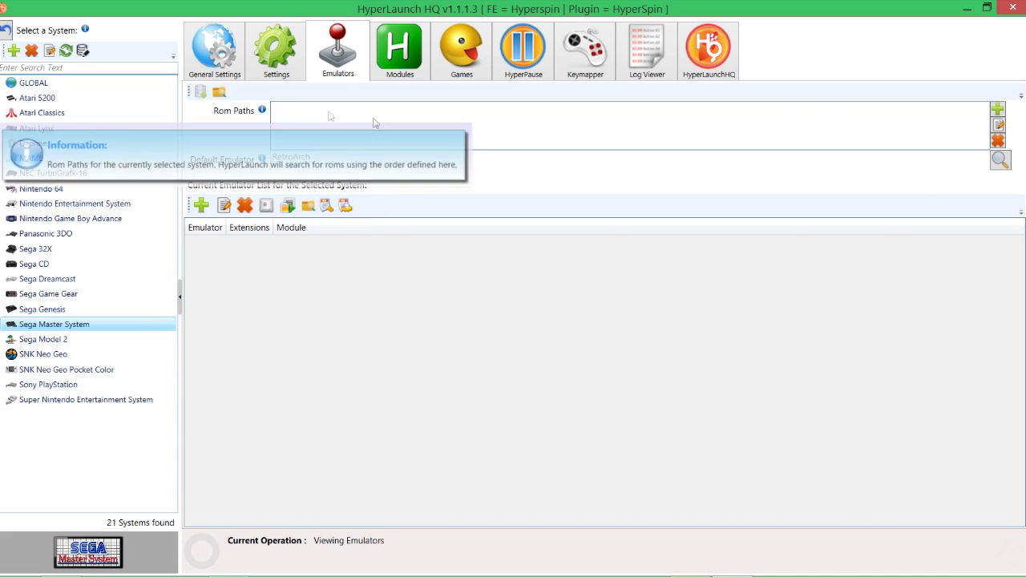
left_click(997, 108)
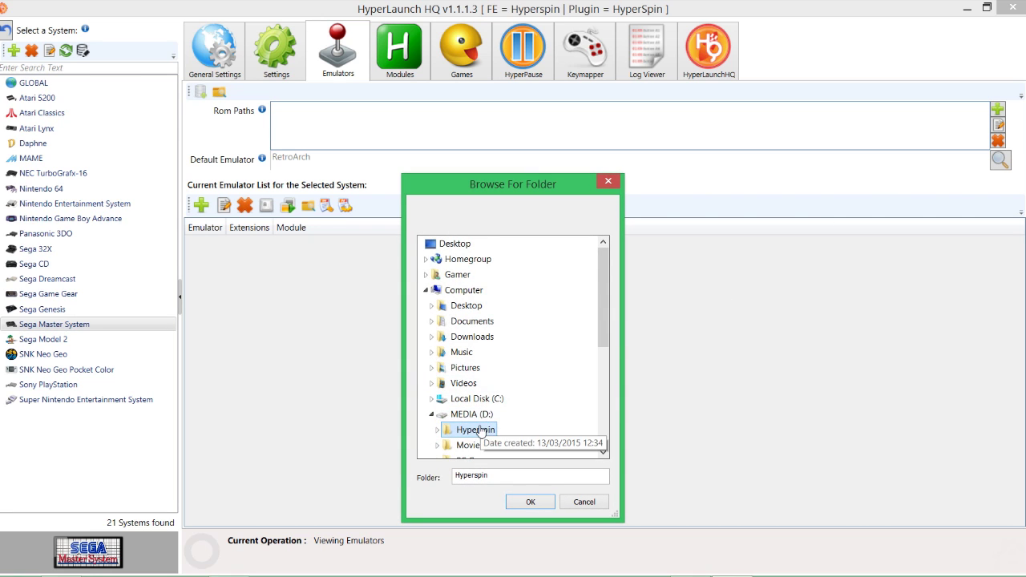
scroll(492, 374, "down", 4)
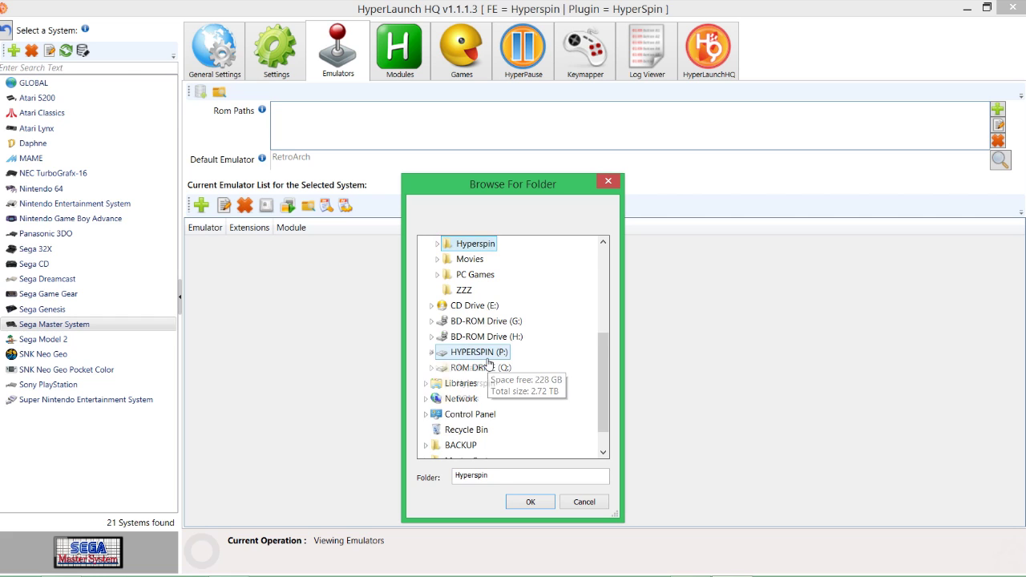
double_click(479, 351)
double_click(469, 398)
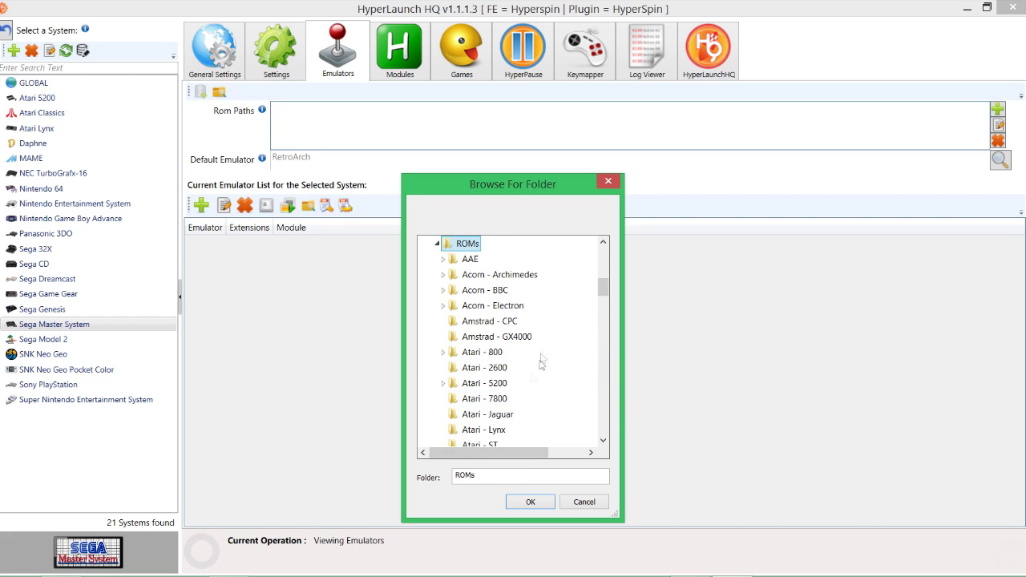
scroll(541, 357, "down", 10)
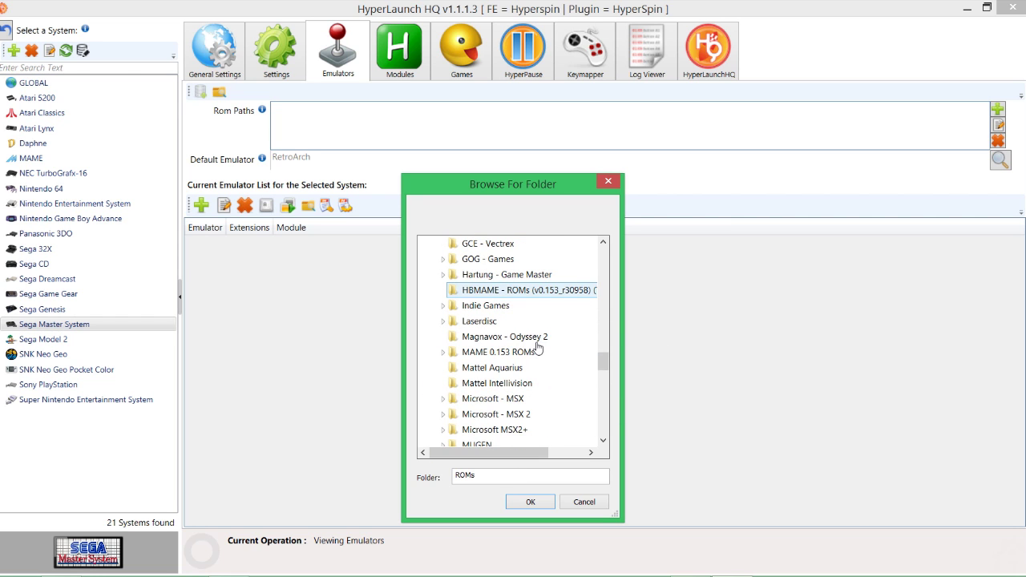
scroll(540, 353, "down", 15)
scroll(542, 363, "up", 3)
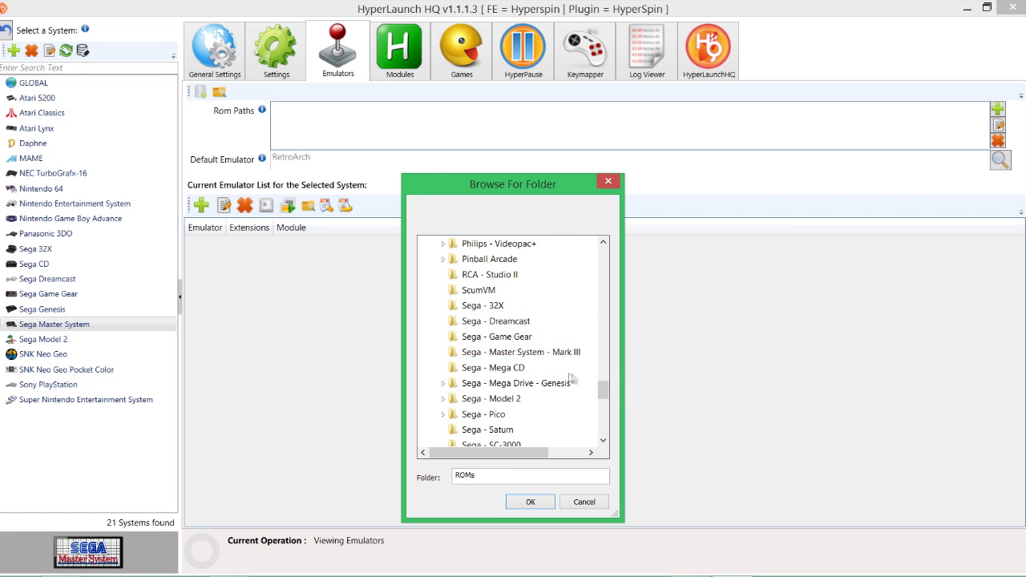
left_click(562, 352)
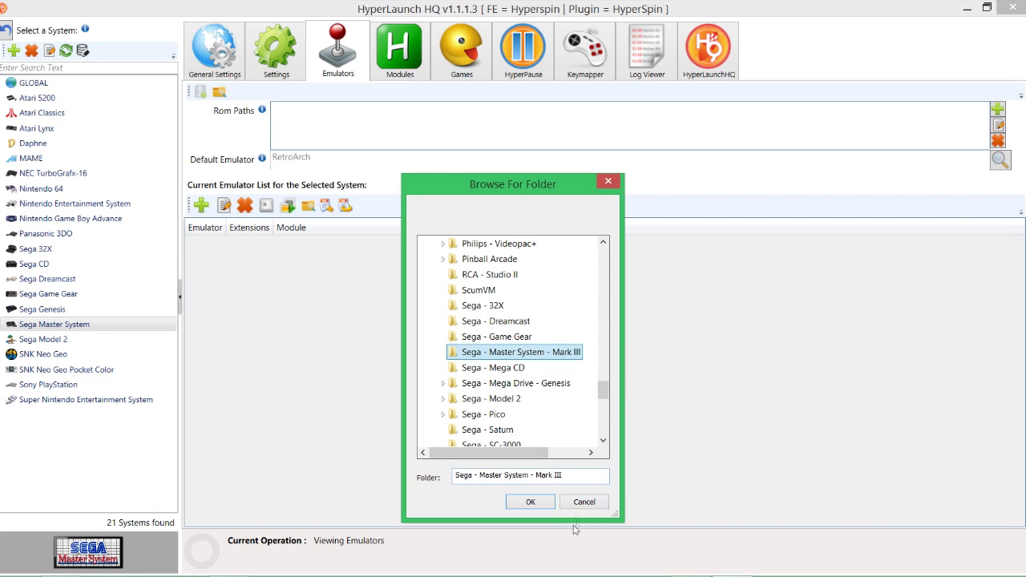
left_click(531, 501)
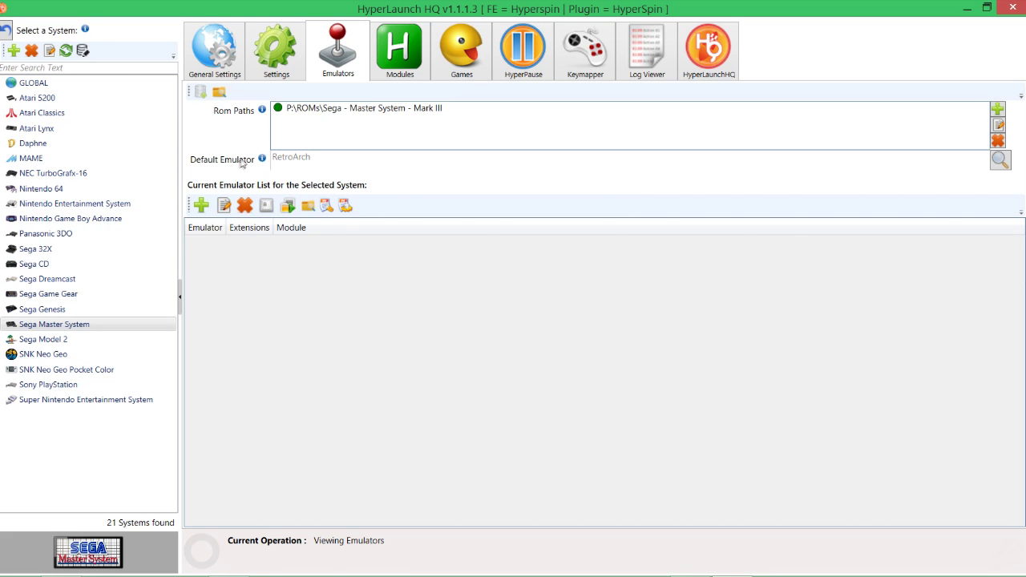
- Choose RetroArch [Global] in the default emulator selection for Sega Master System and close the dialog
left_click(1001, 160)
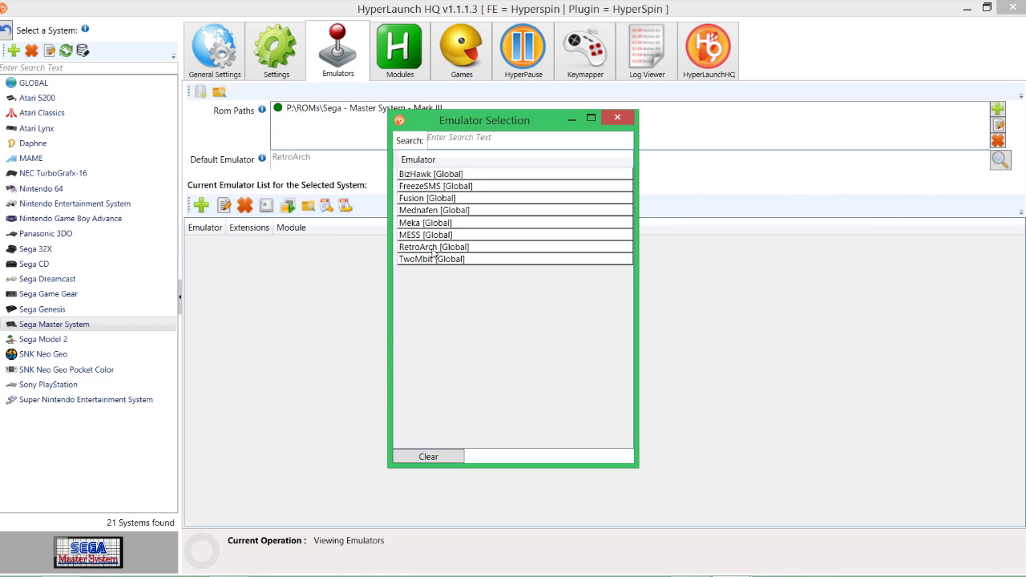
left_click(433, 249)
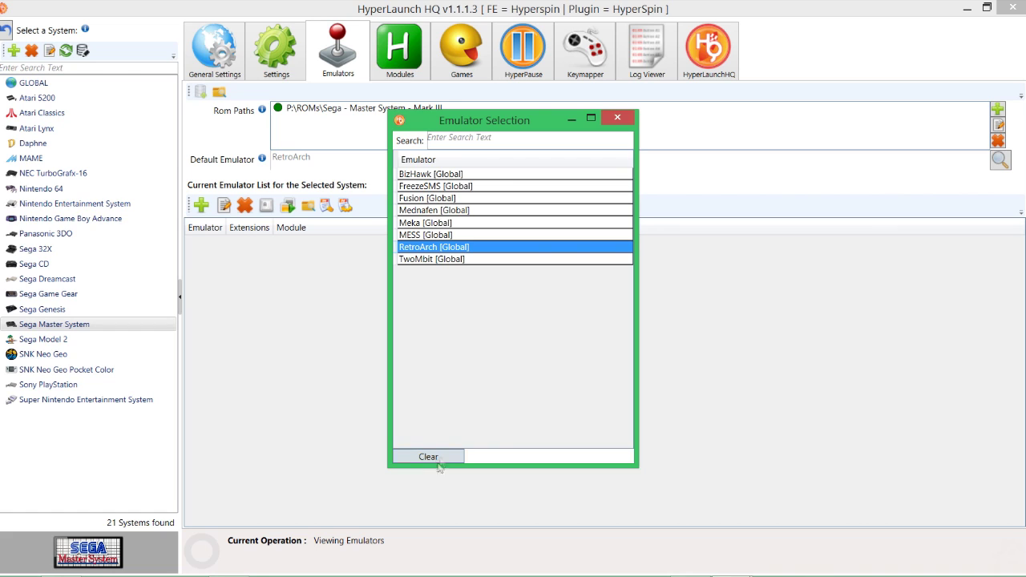
left_click(616, 118)
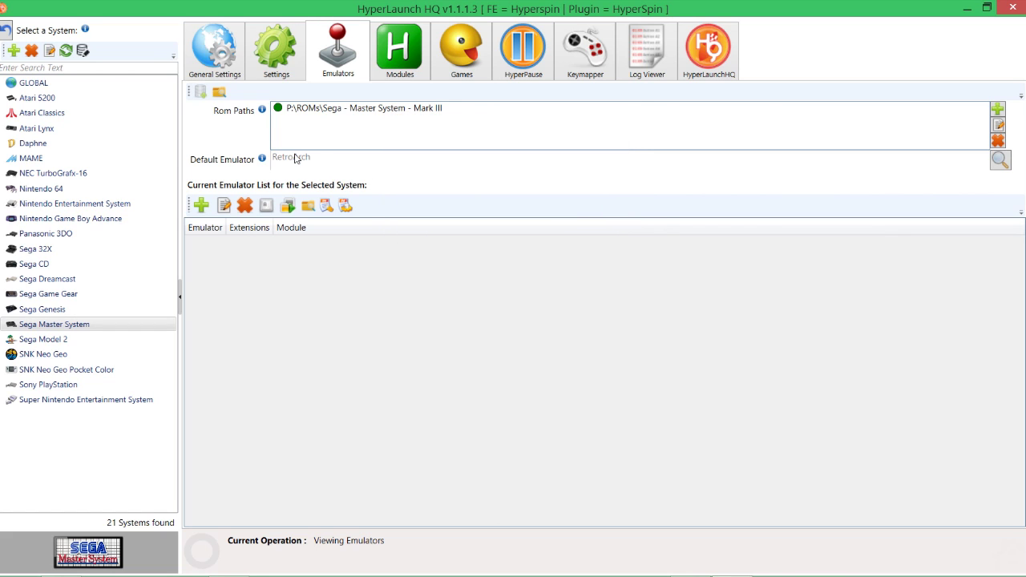
- Set the 7z Enabled option to true in the main settings of Sega Master System
left_click(293, 65)
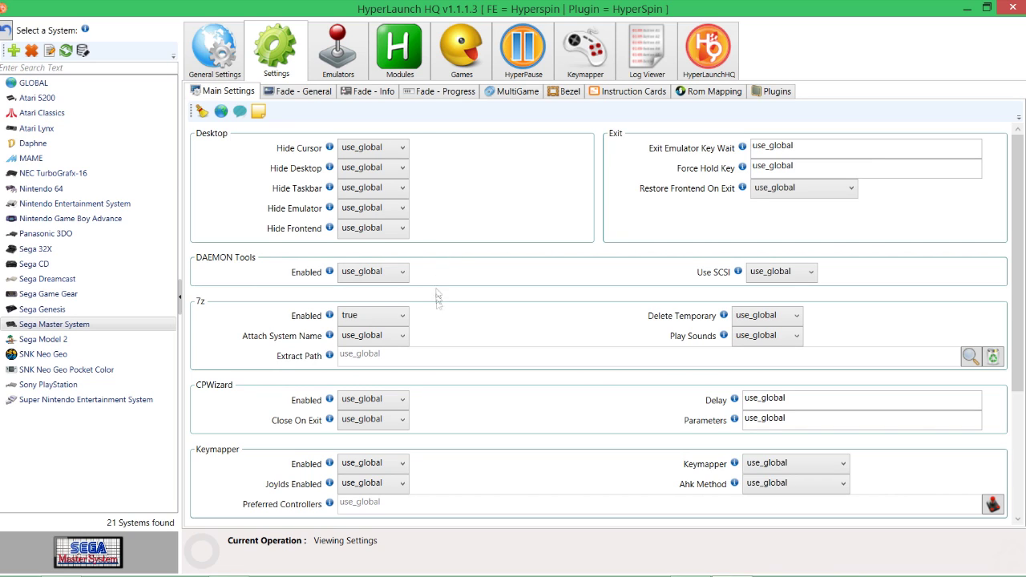
left_click(367, 317)
left_click(366, 318)
left_click(366, 318)
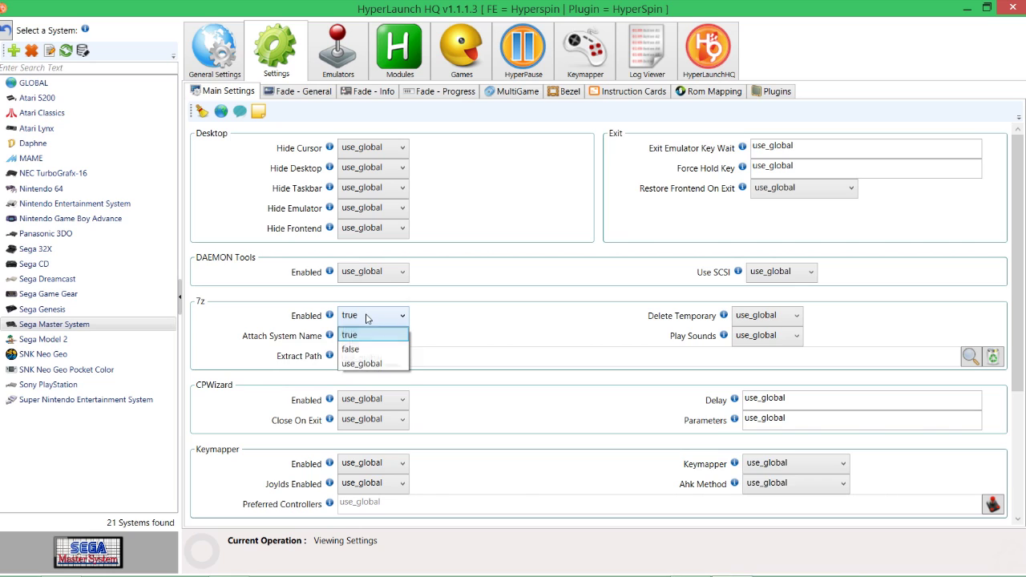
left_click(366, 318)
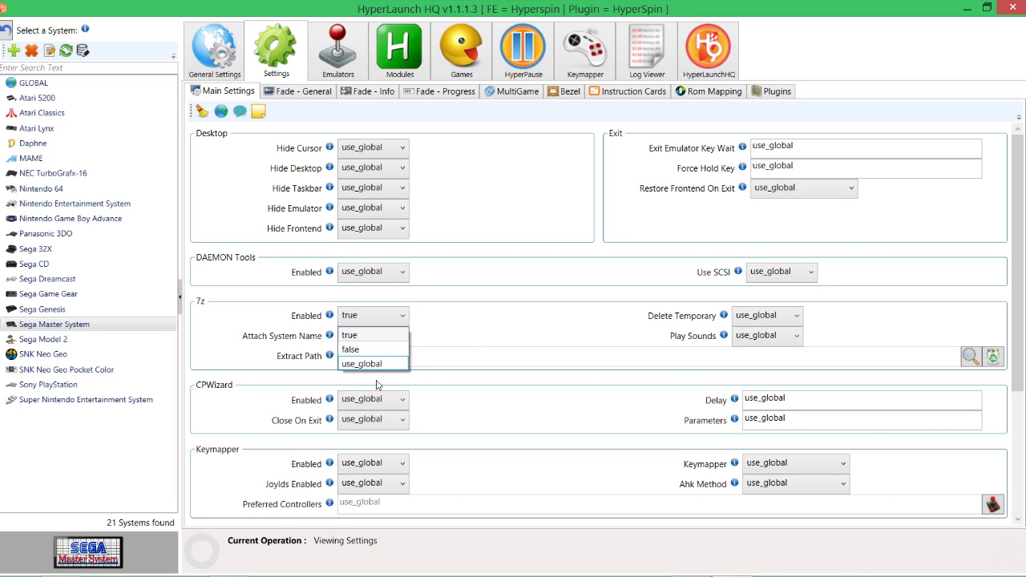
left_click(380, 349)
left_click(374, 322)
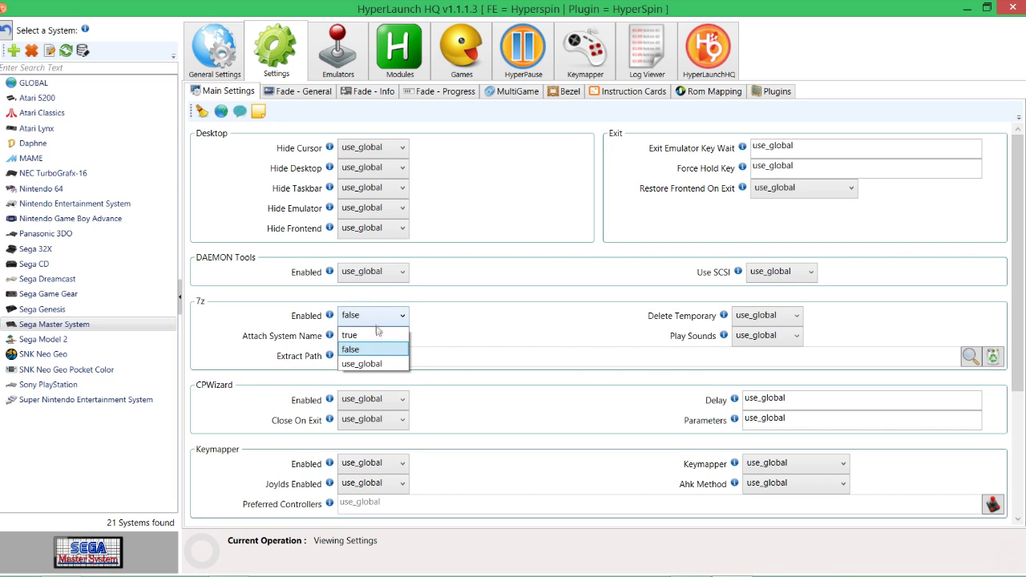
left_click(379, 337)
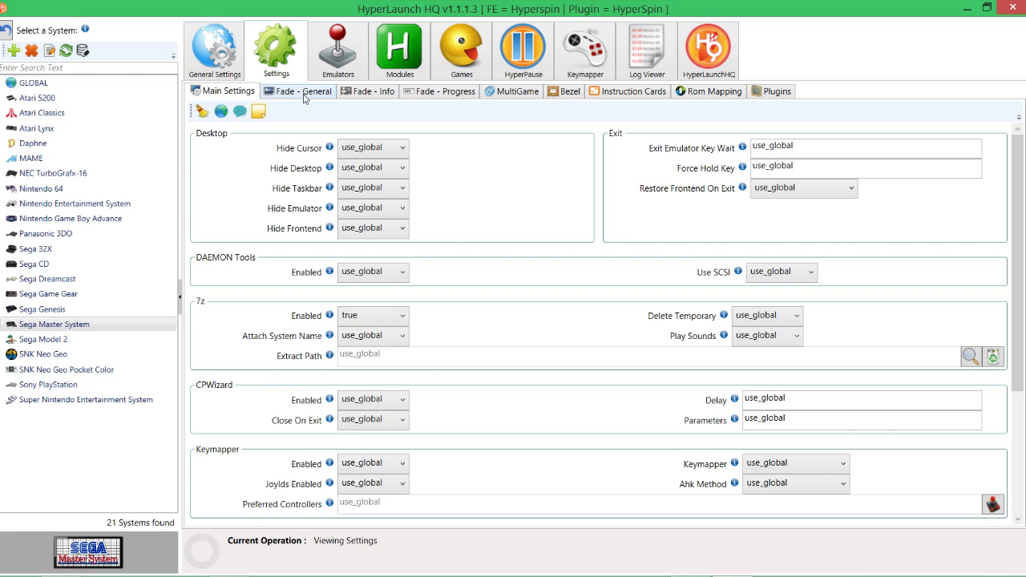
- Set Show 7z Progress to false and Animation Type to image in the fade progress settings
left_click(454, 93)
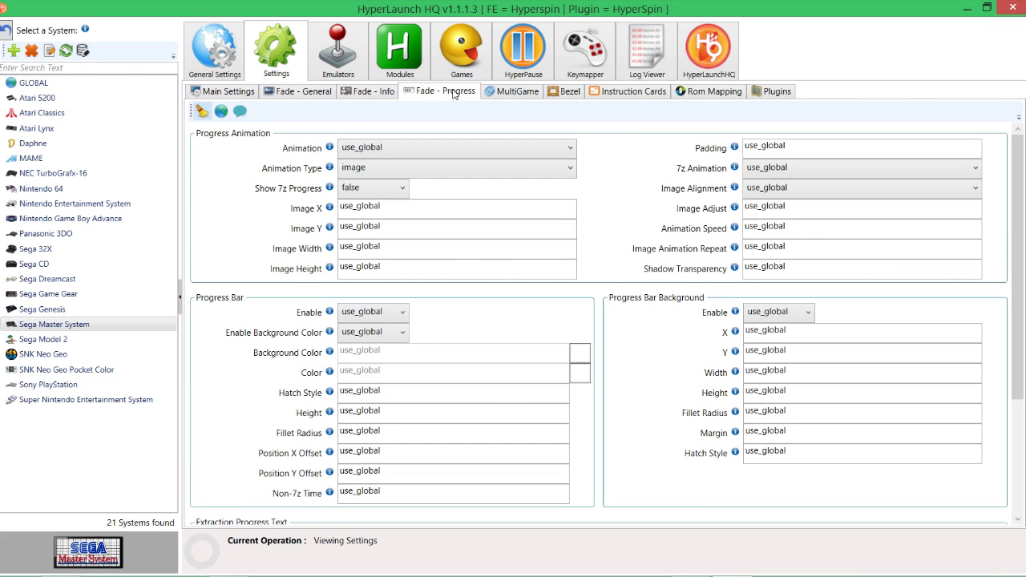
left_click(367, 190)
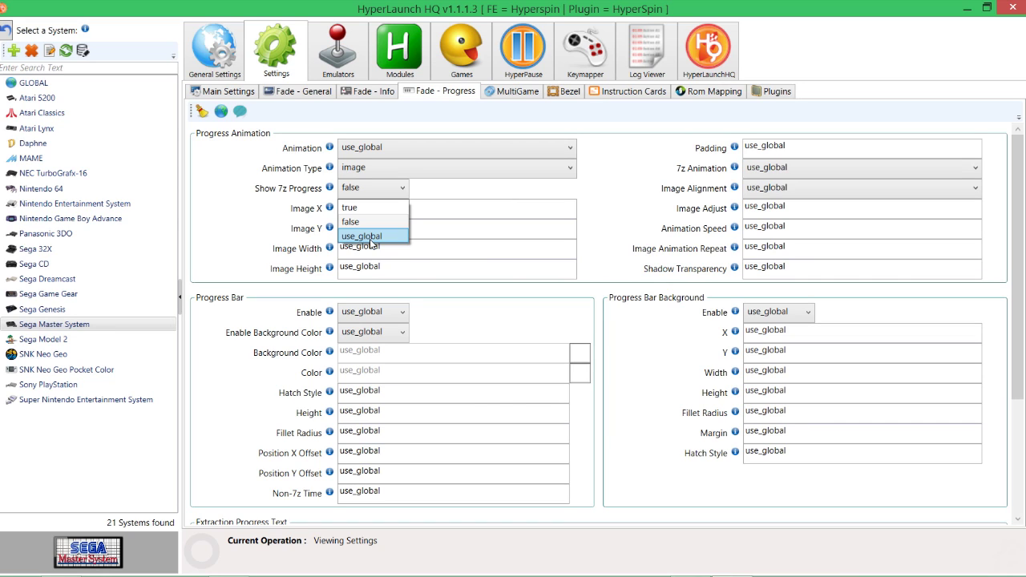
left_click(368, 221)
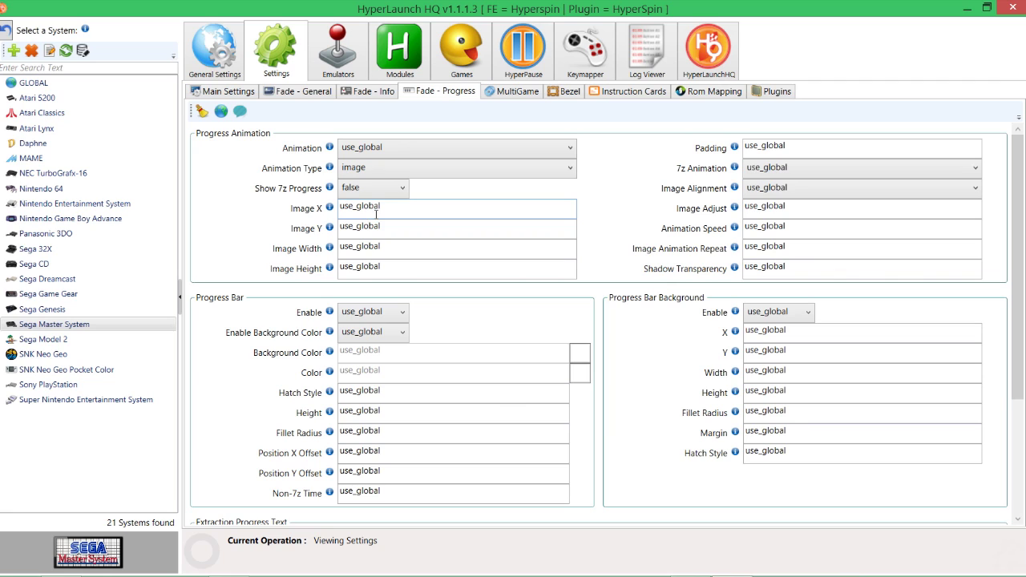
left_click(381, 177)
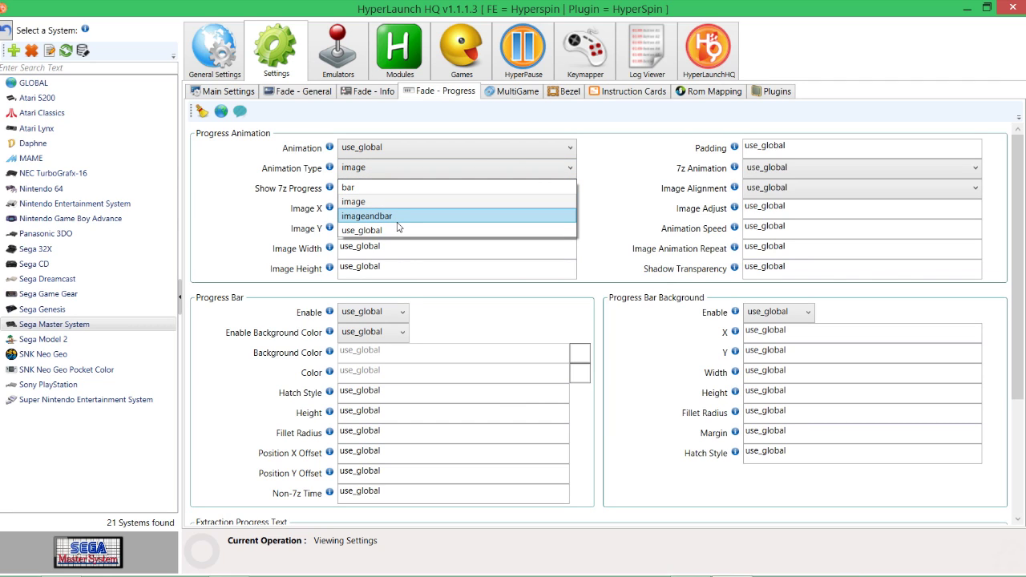
left_click(398, 202)
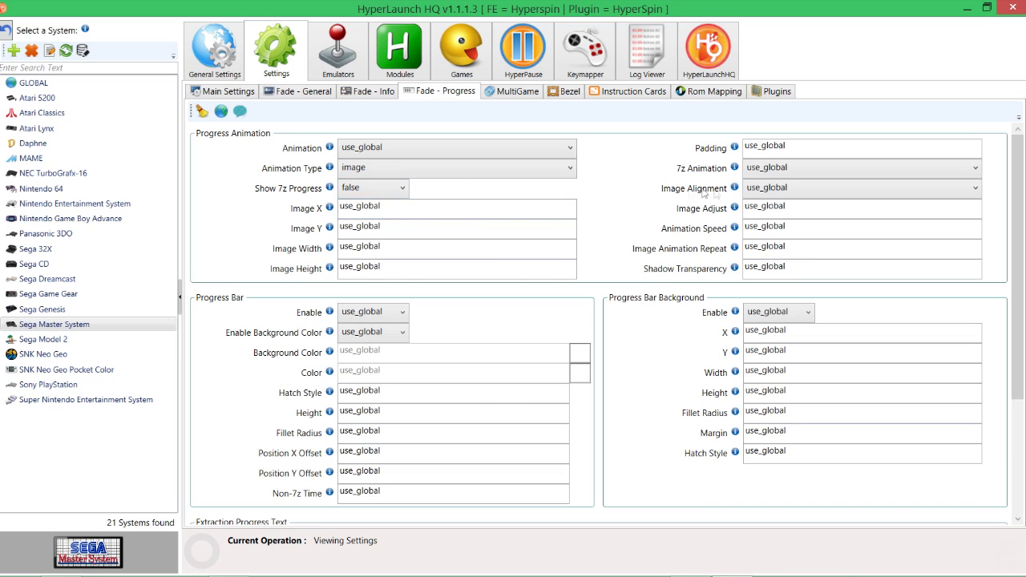
- Examine the options for 7z Animation, Image Alignment and Animation, and review the fade info and general fade settings
left_click(776, 170)
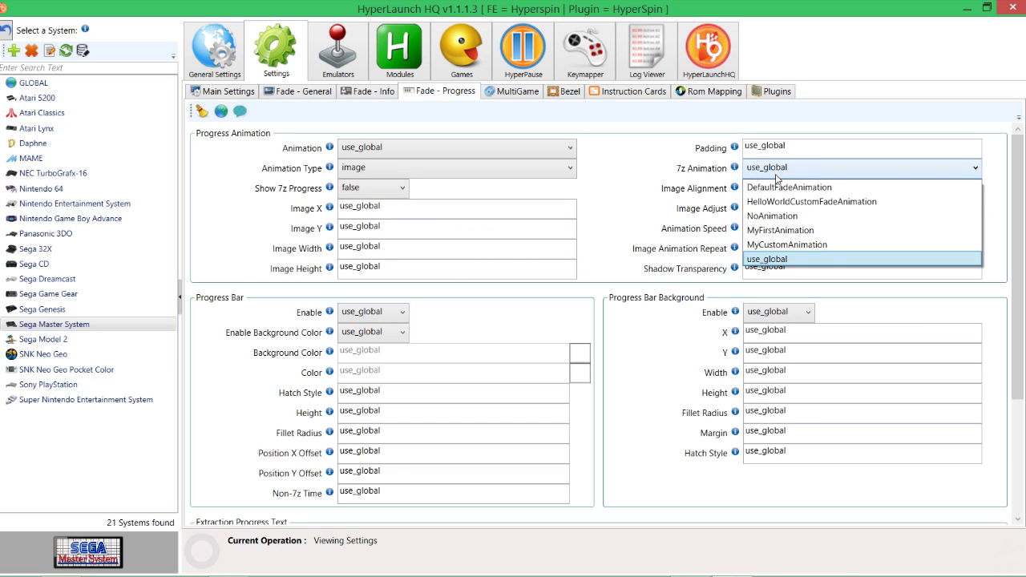
left_click(794, 170)
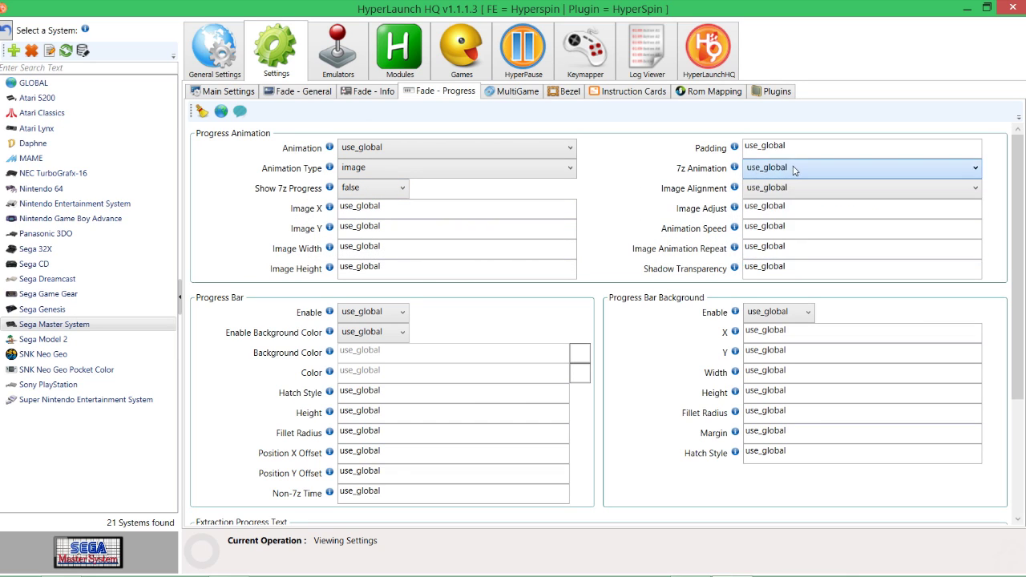
left_click(789, 190)
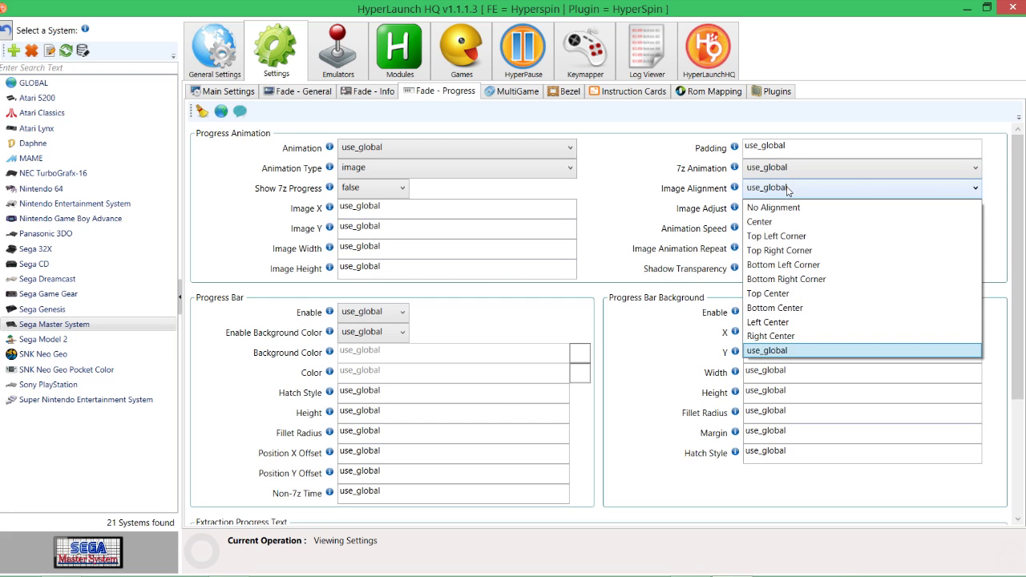
left_click(788, 189)
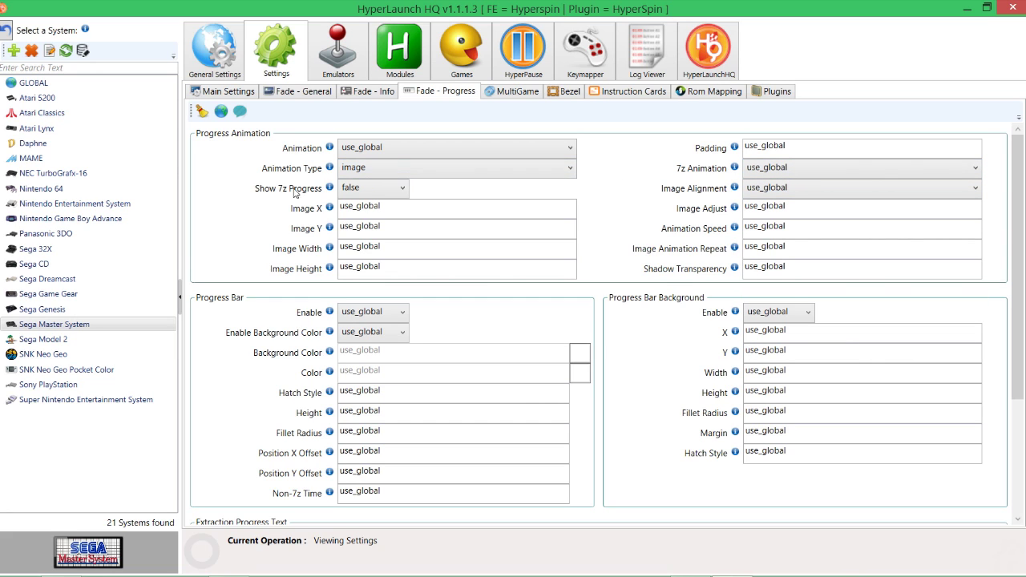
left_click(405, 147)
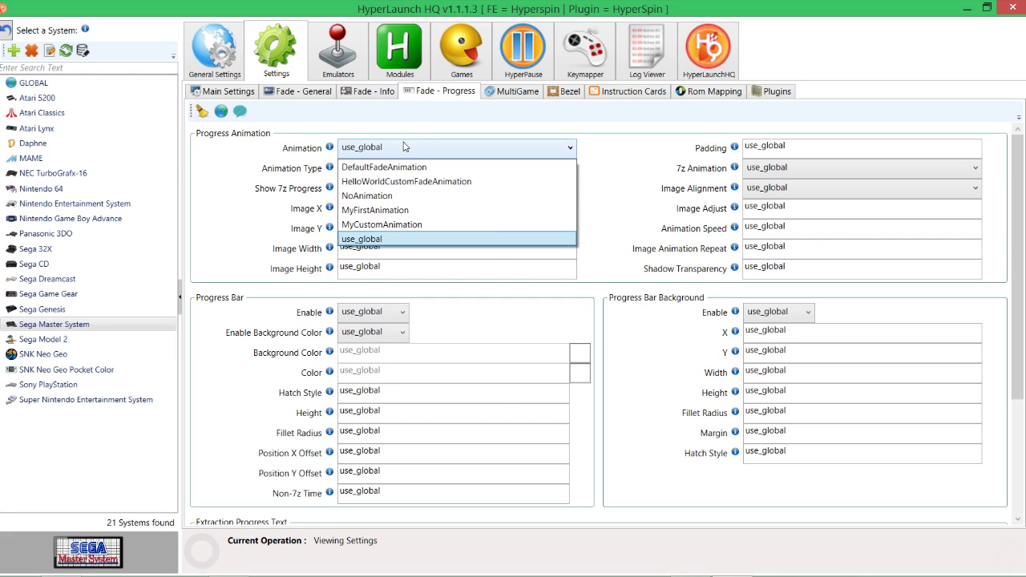
left_click(405, 147)
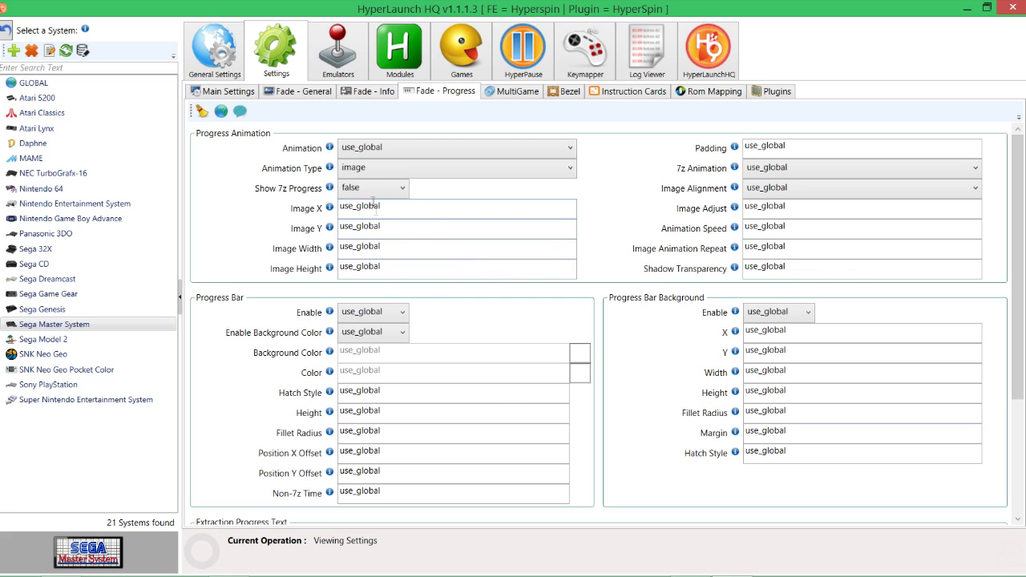
left_click(366, 95)
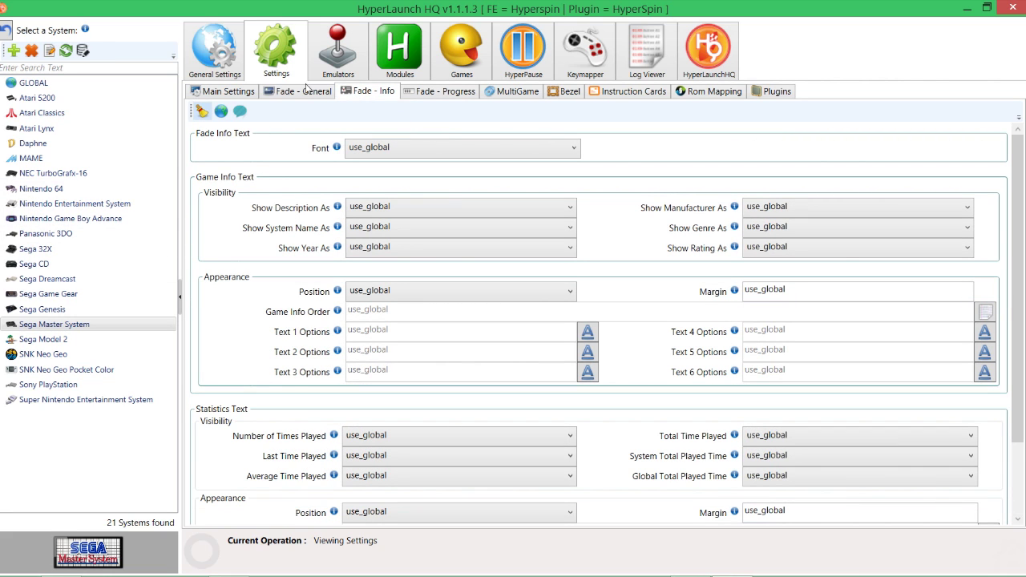
left_click(303, 92)
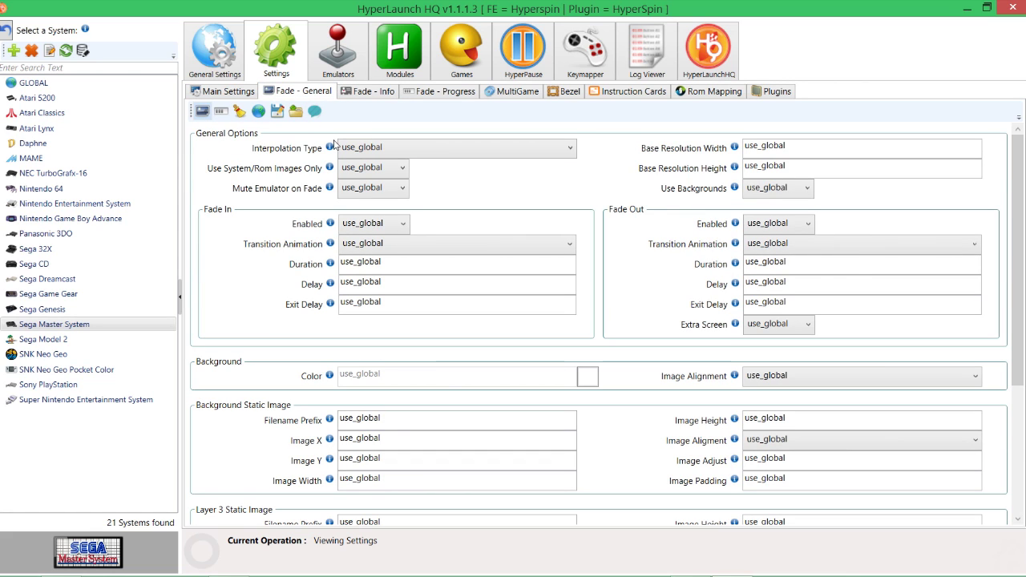
- Set the Enabled option of the bezel settings to true for Sega Master System
left_click(571, 92)
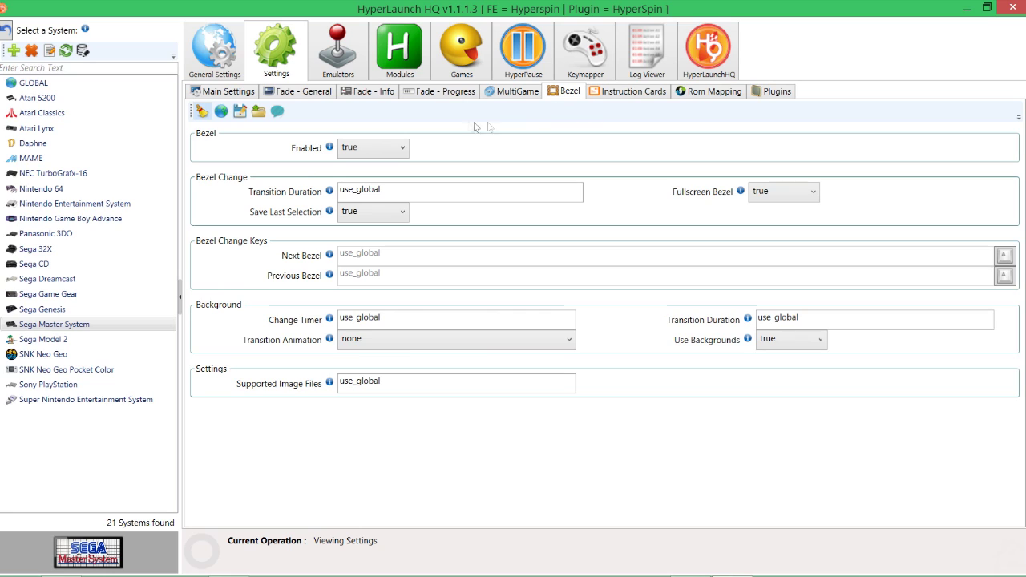
left_click(392, 154)
left_click(393, 169)
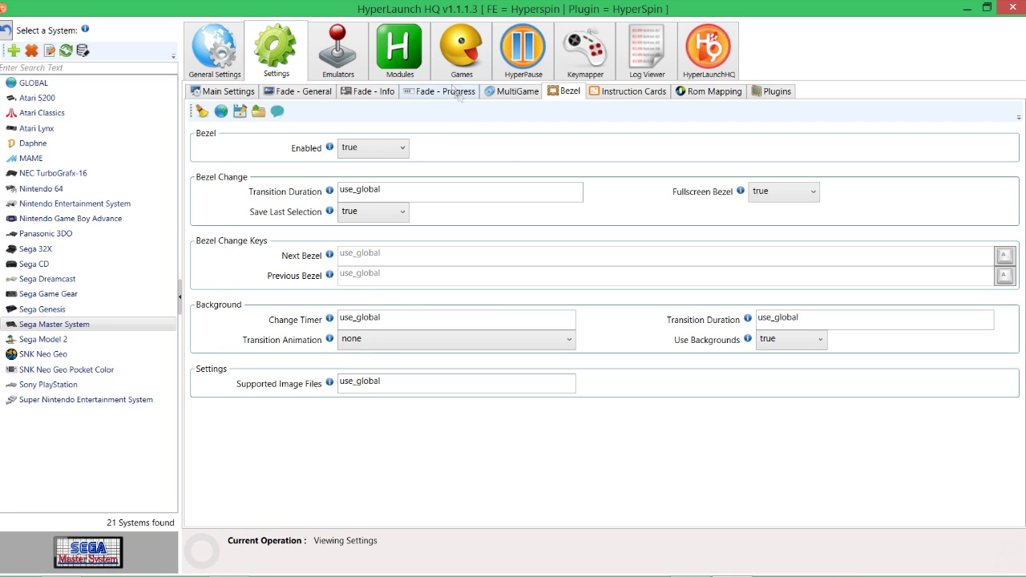
- Run the system audit on the Sega Master System game list
left_click(326, 54)
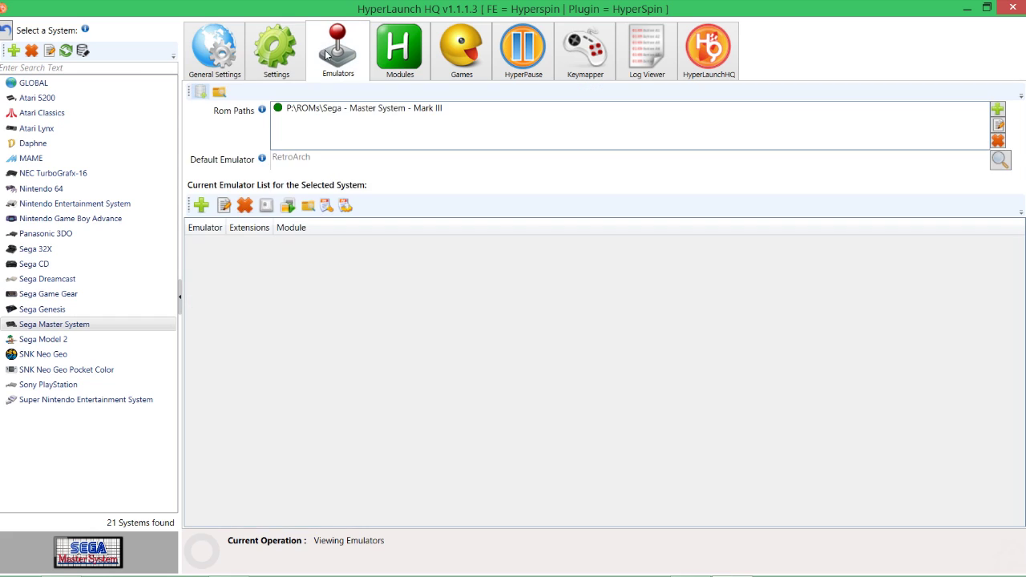
left_click(385, 67)
left_click(446, 61)
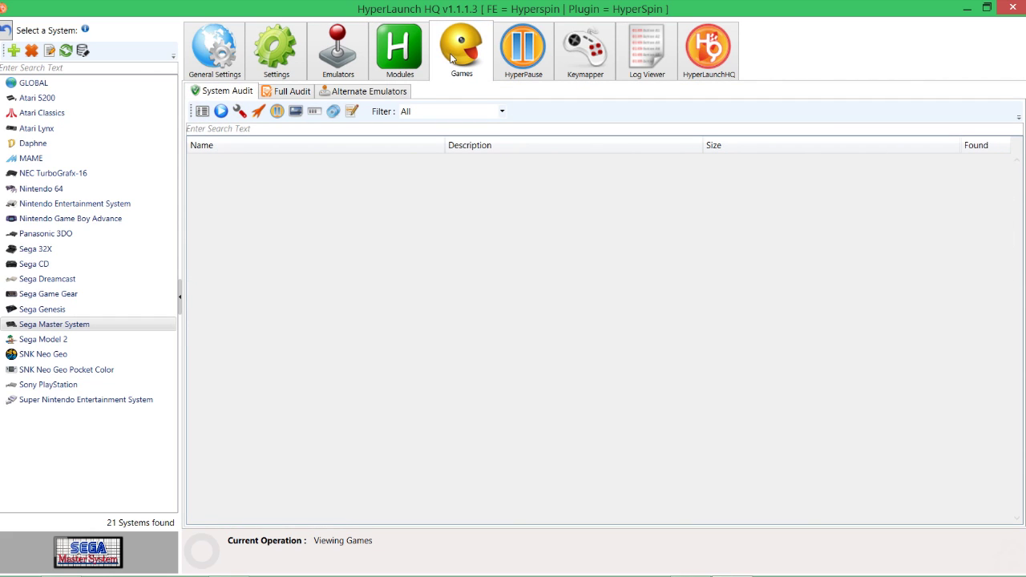
left_click(221, 112)
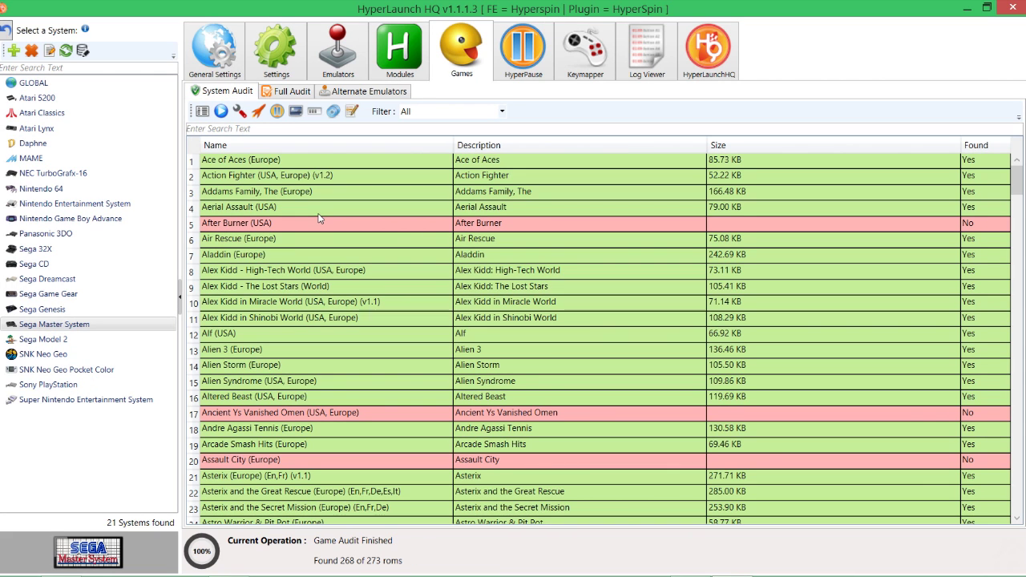
- Review the audited Sega Master System game list, checking which games are marked as found or missing
scroll(463, 244, "down", 5)
scroll(462, 243, "down", 20)
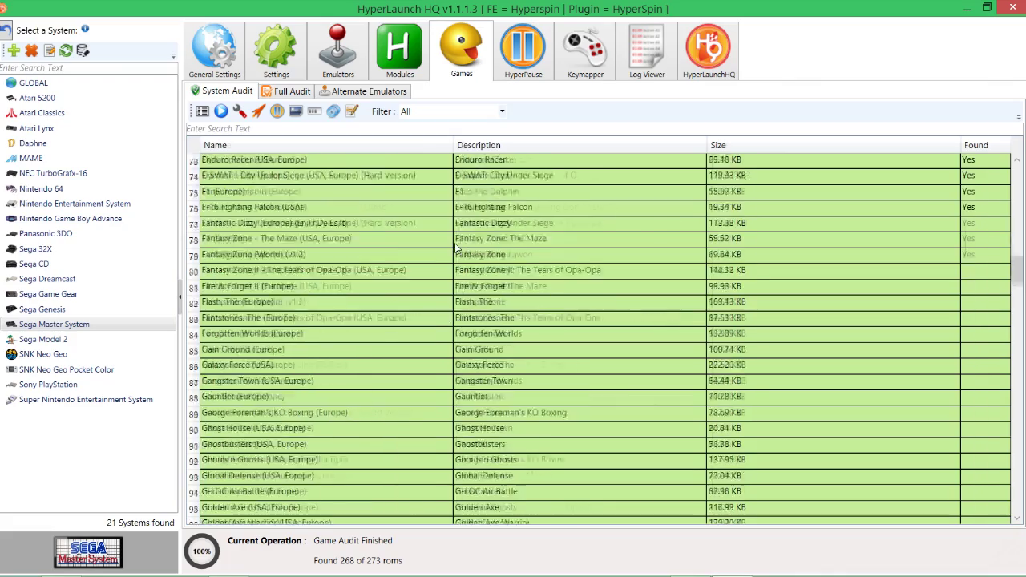
scroll(457, 240, "down", 13)
scroll(449, 240, "up", 20)
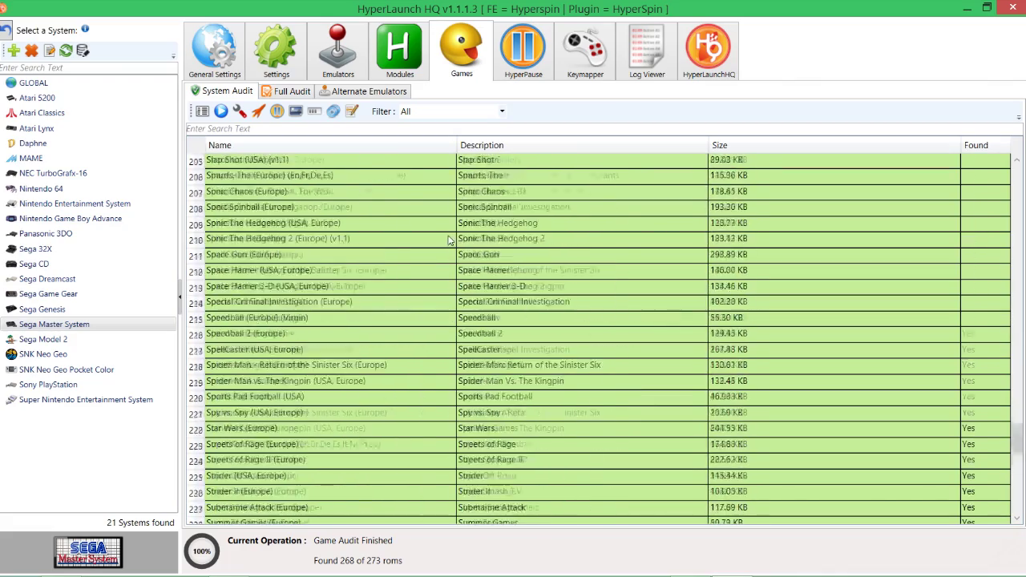
scroll(447, 239, "down", 8)
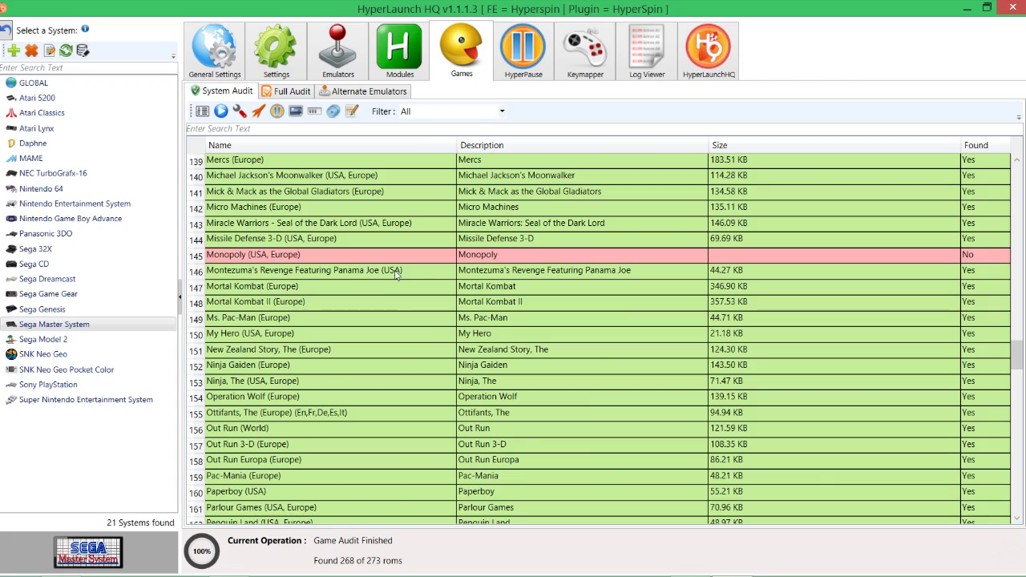
scroll(396, 275, "up", 11)
scroll(395, 275, "up", 20)
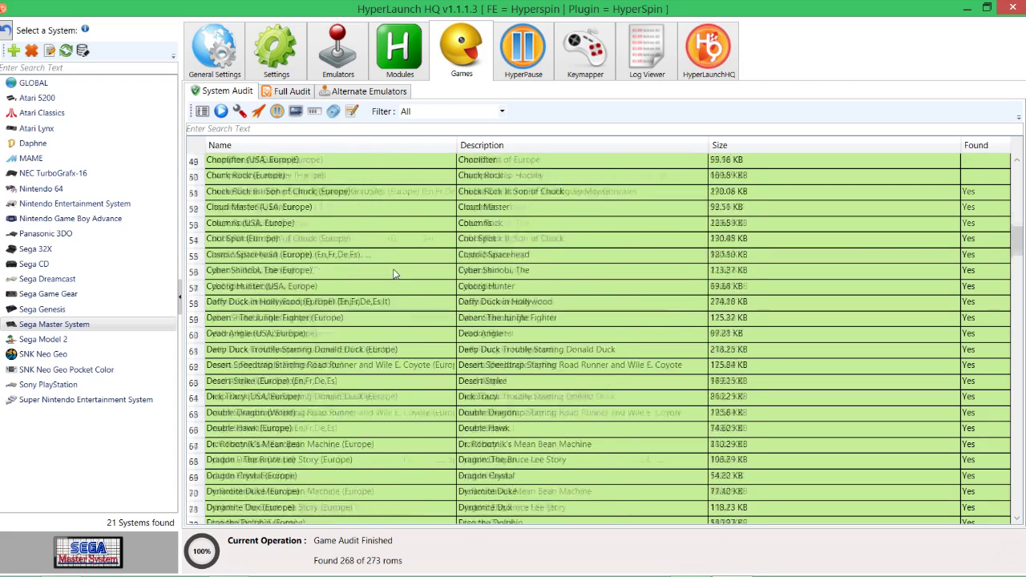
scroll(393, 275, "up", 4)
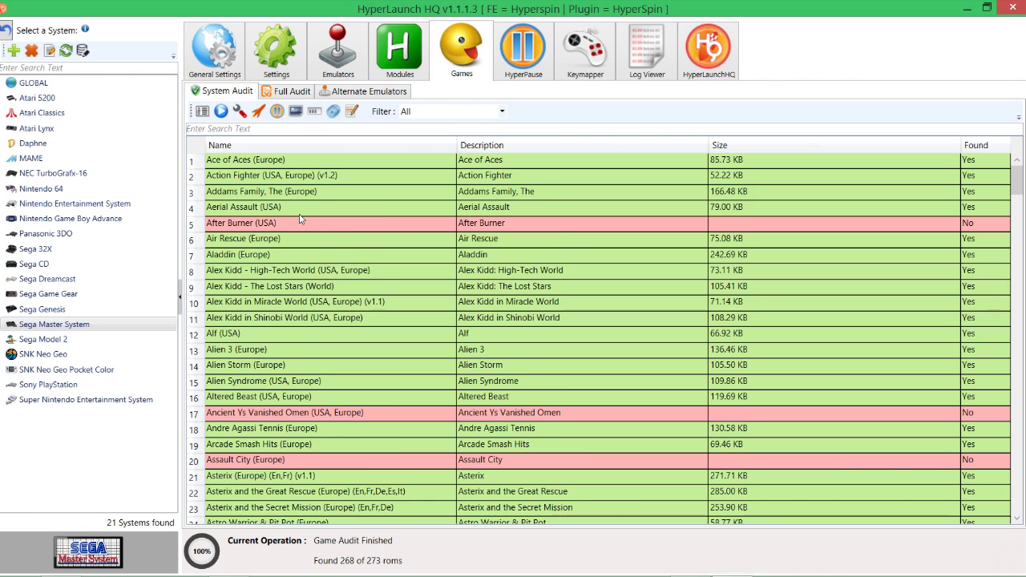
scroll(301, 220, "down", 2)
scroll(301, 220, "down", 4)
scroll(299, 217, "up", 1)
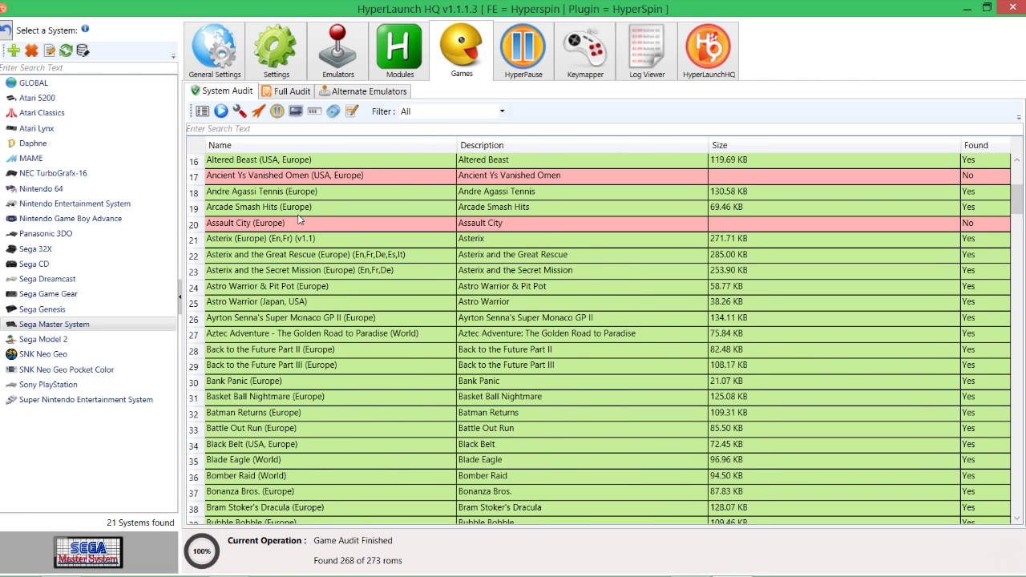
scroll(329, 375, "down", 1)
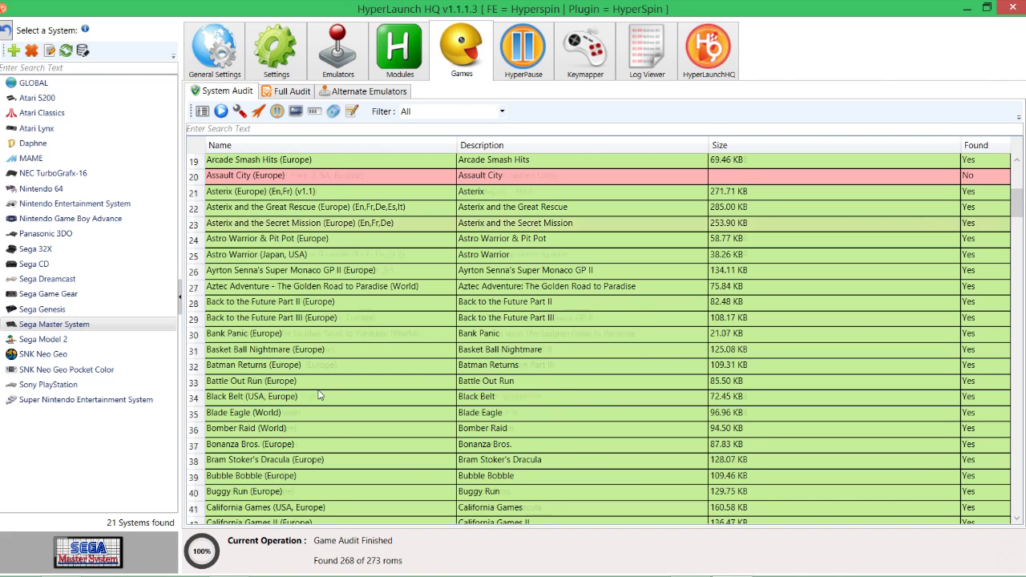
scroll(319, 395, "up", 4)
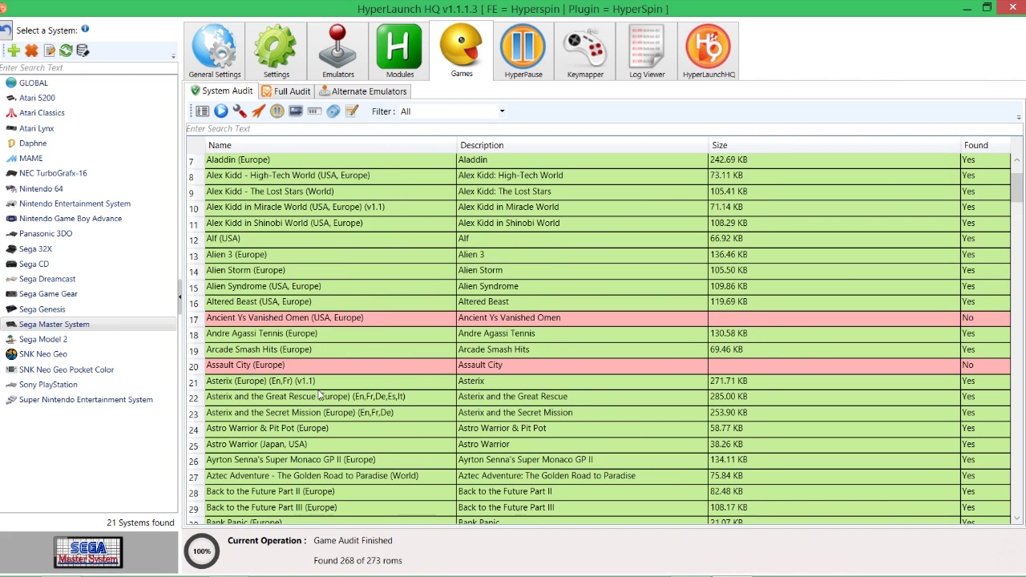
- Test-launch Alex Kidd in Miracle World (USA, Europe) (v1.1) from the audited list and exit the game
left_click(328, 212)
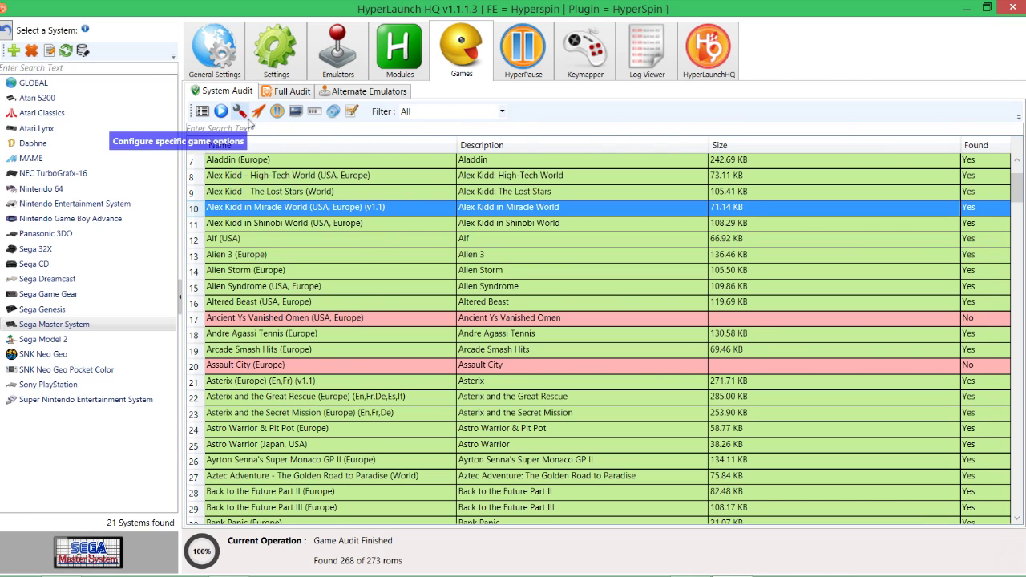
left_click(256, 112)
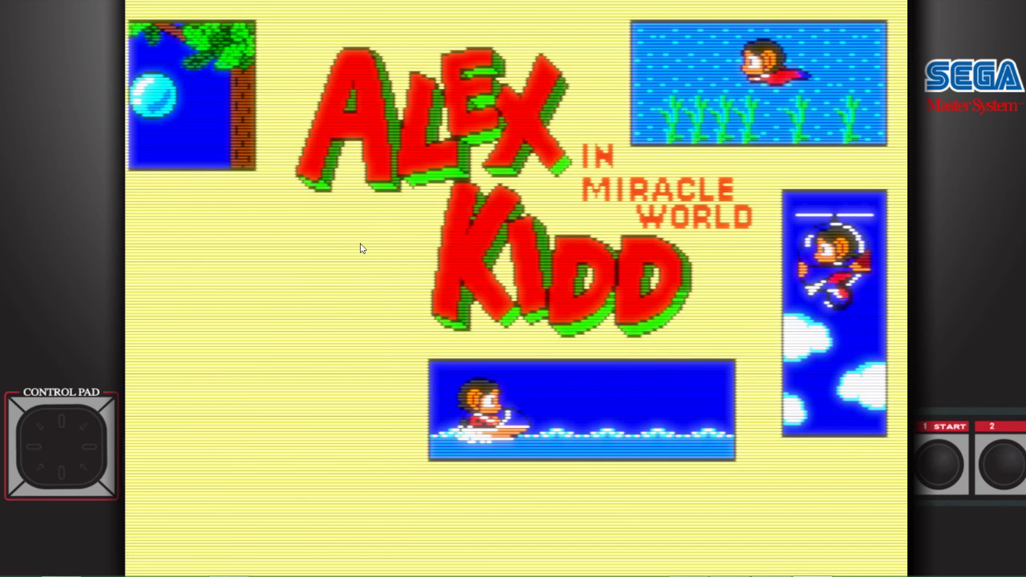
key("Return")
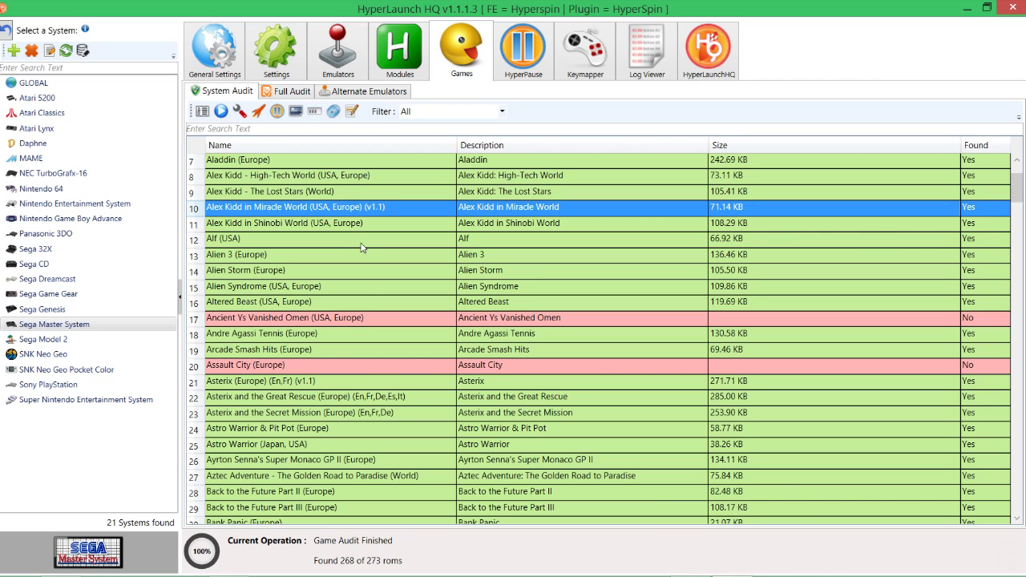
- Close HyperLaunch HQ and start HyperHQ from the Hyperspin folder on the MEDIA (D:) drive
double_click(368, 6)
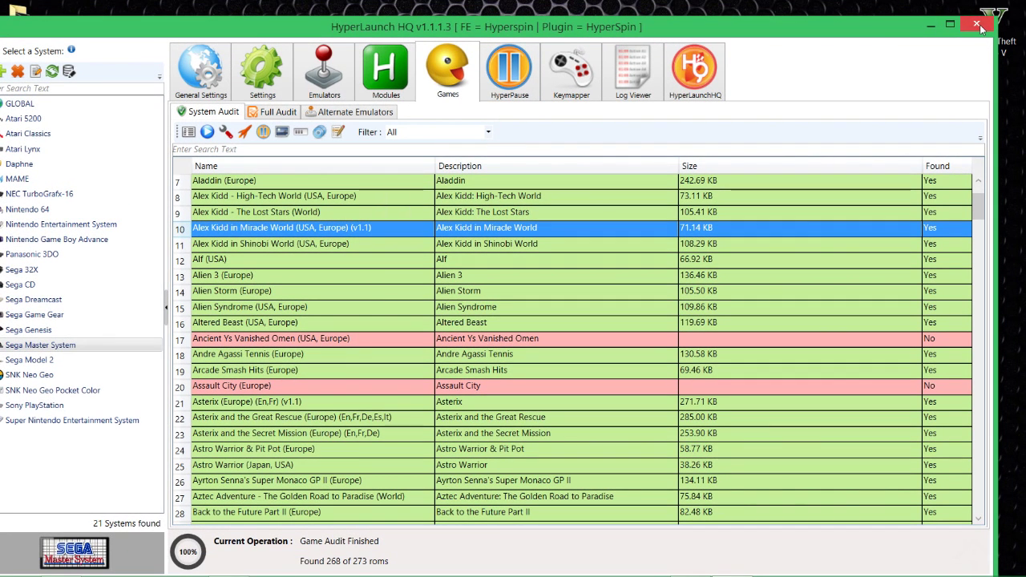
left_click(944, 29)
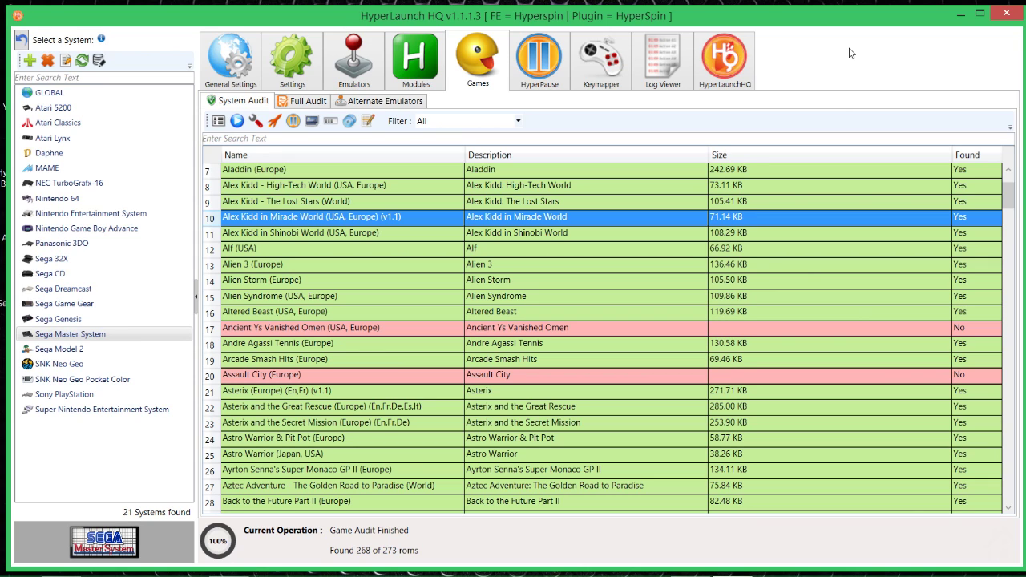
left_click_drag(858, 18, 845, 36)
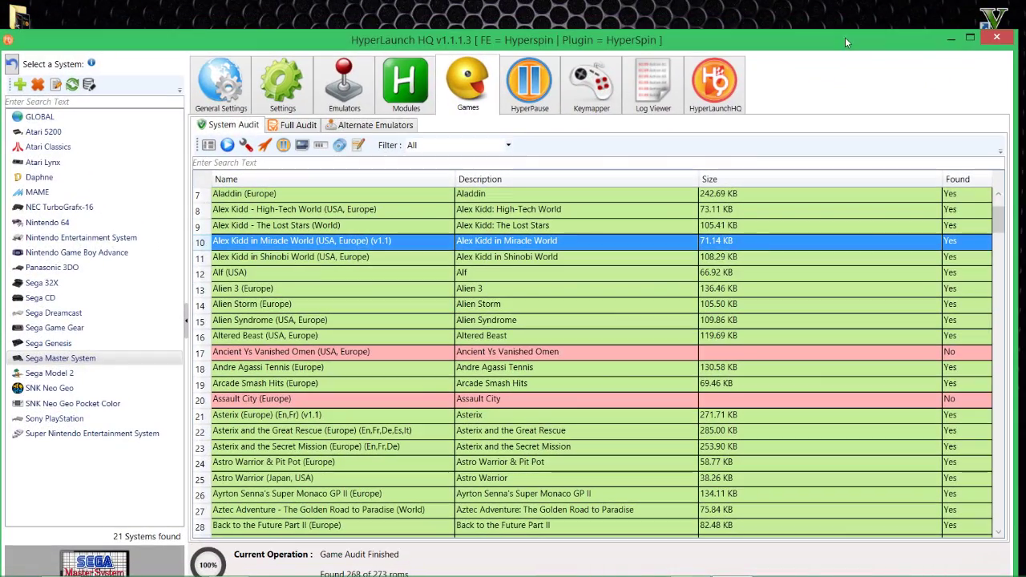
left_click(994, 38)
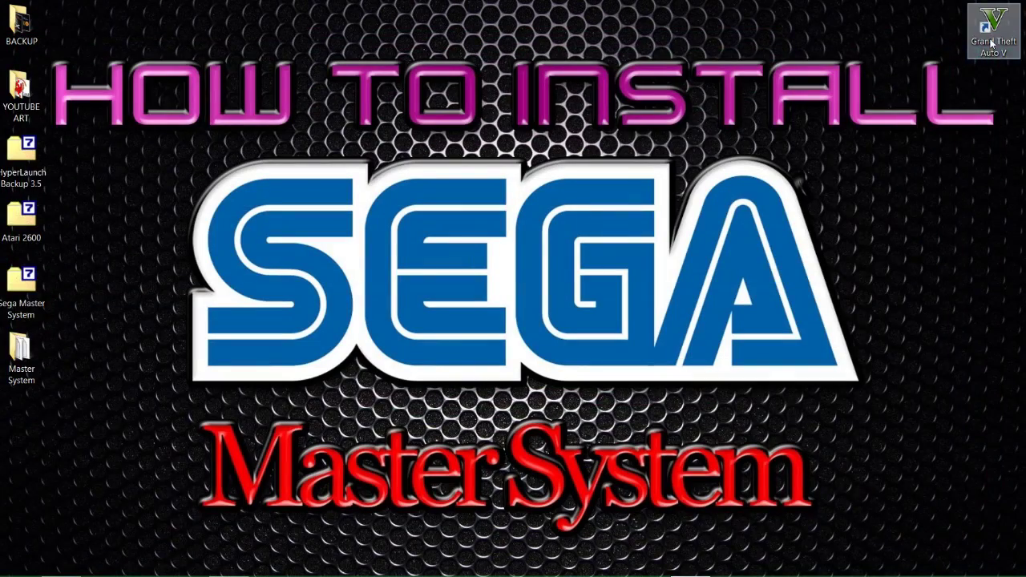
mouse_move(124, 566)
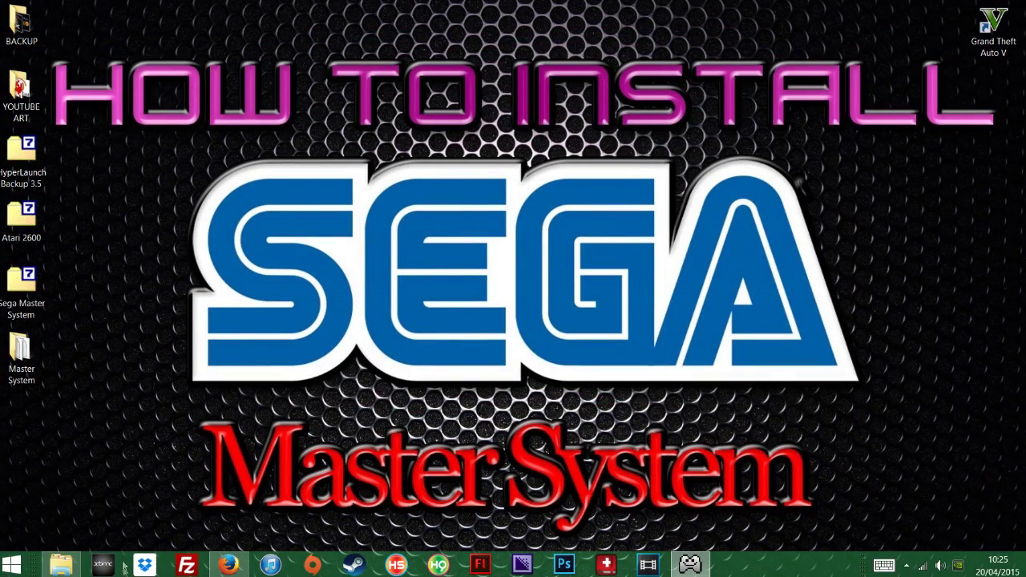
left_click(60, 565)
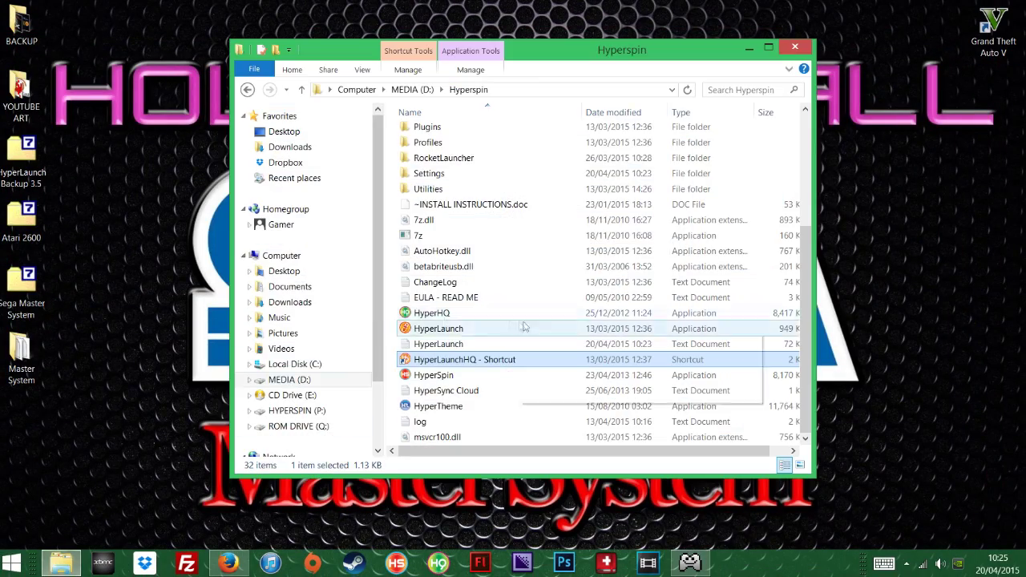
double_click(455, 318)
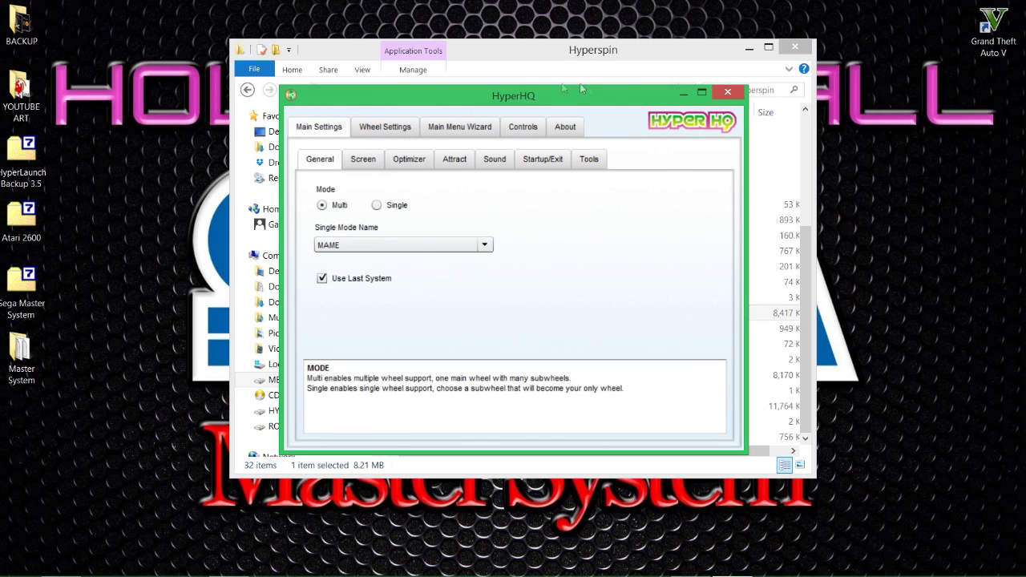
- Open the wheel settings for Sega Master System and clear its list of ROM extensions
left_click(391, 132)
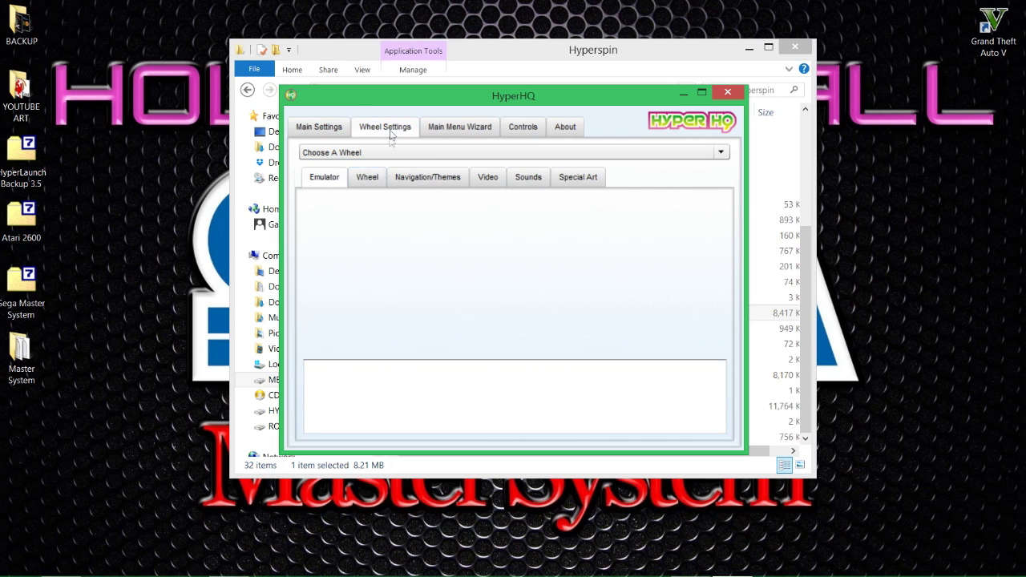
left_click(360, 152)
scroll(383, 202, "down", 1)
left_click(360, 254)
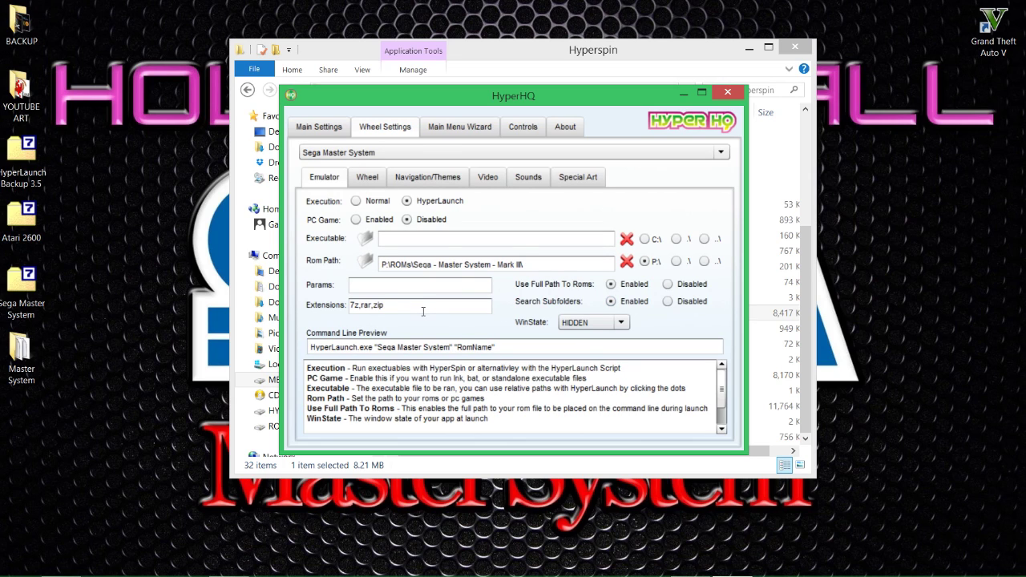
left_click_drag(423, 311, 329, 315)
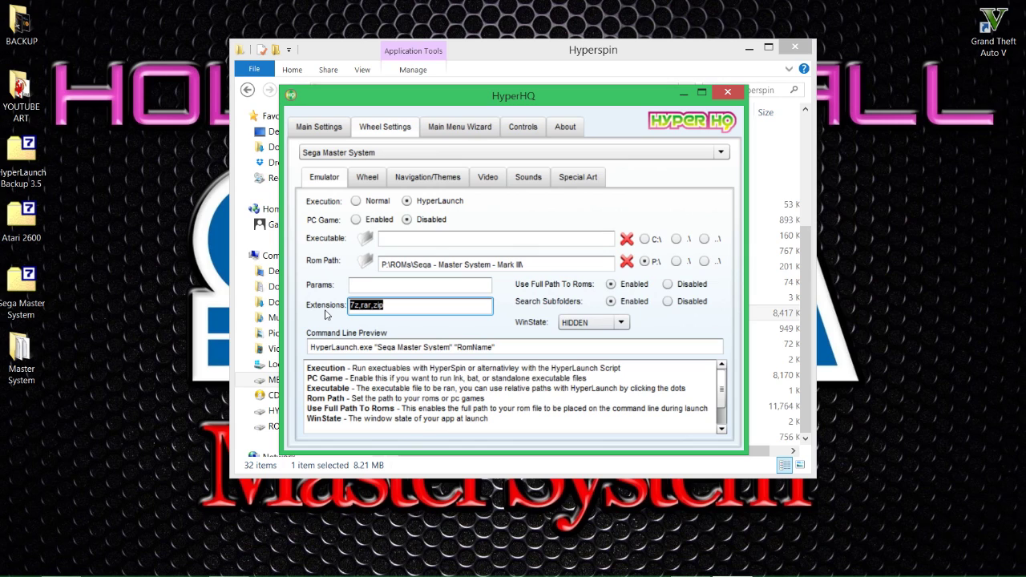
key("BackSpace")
- Set the Rom Path to the folder P:\ROMs\Sega - Master System - Mark III
left_click(364, 265)
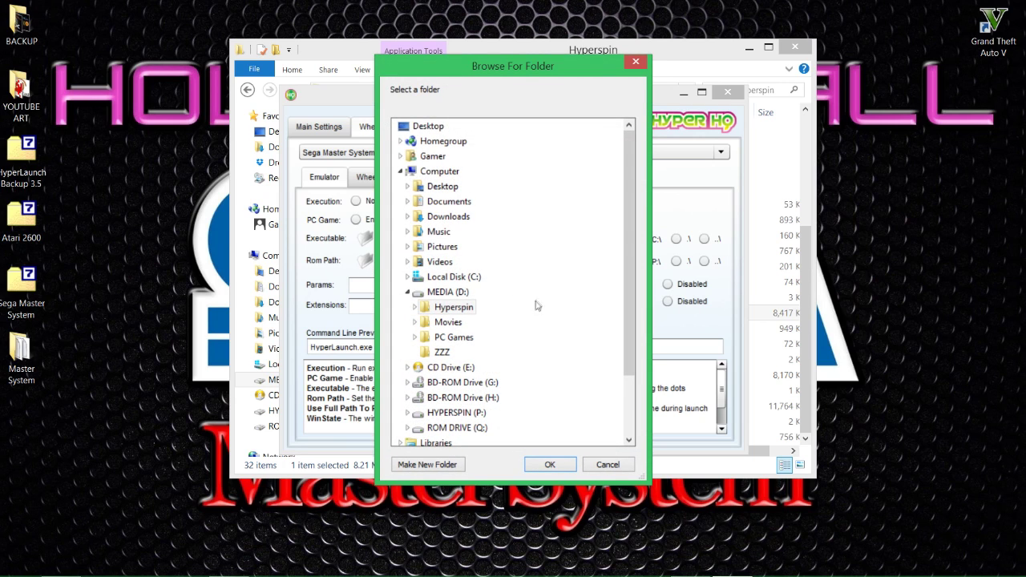
left_click(485, 414)
scroll(522, 359, "down", 1)
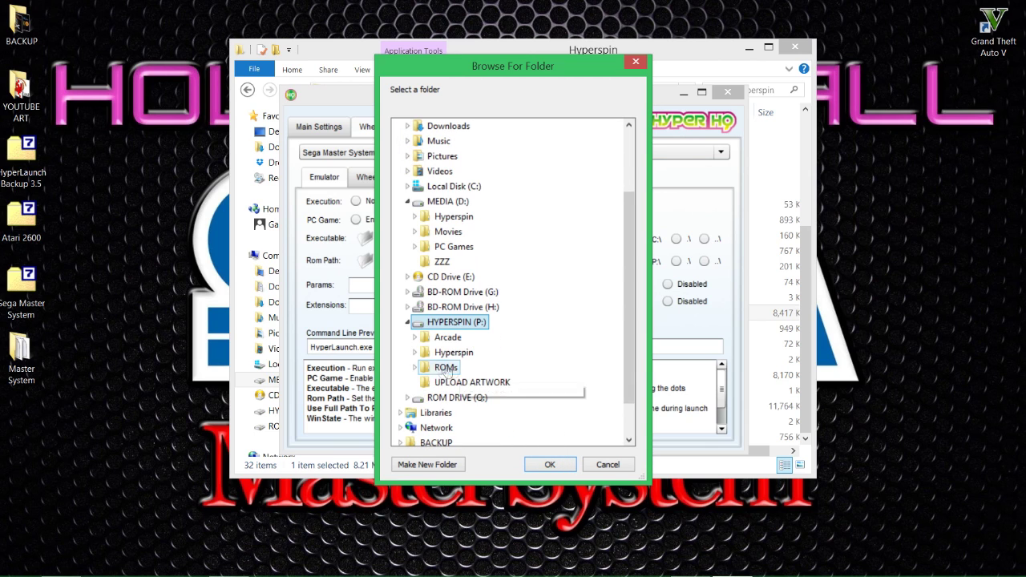
left_click(469, 367)
scroll(539, 367, "down", 8)
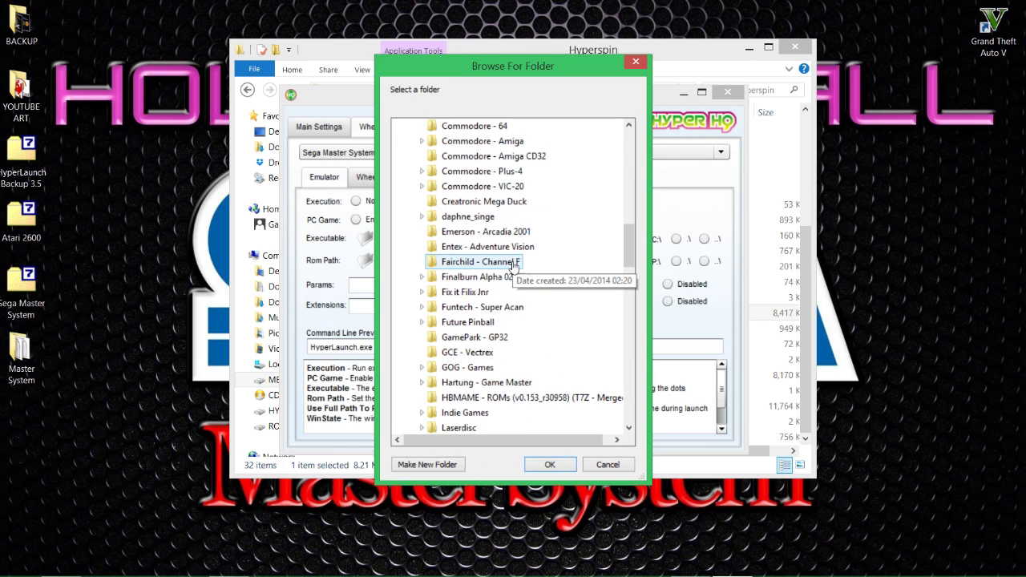
scroll(510, 268, "down", 9)
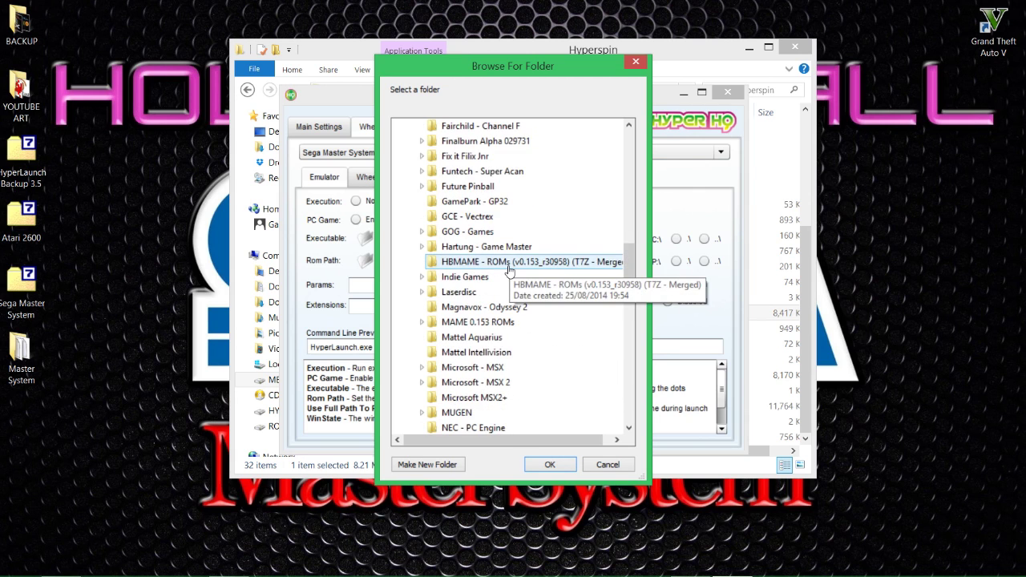
scroll(505, 276, "down", 13)
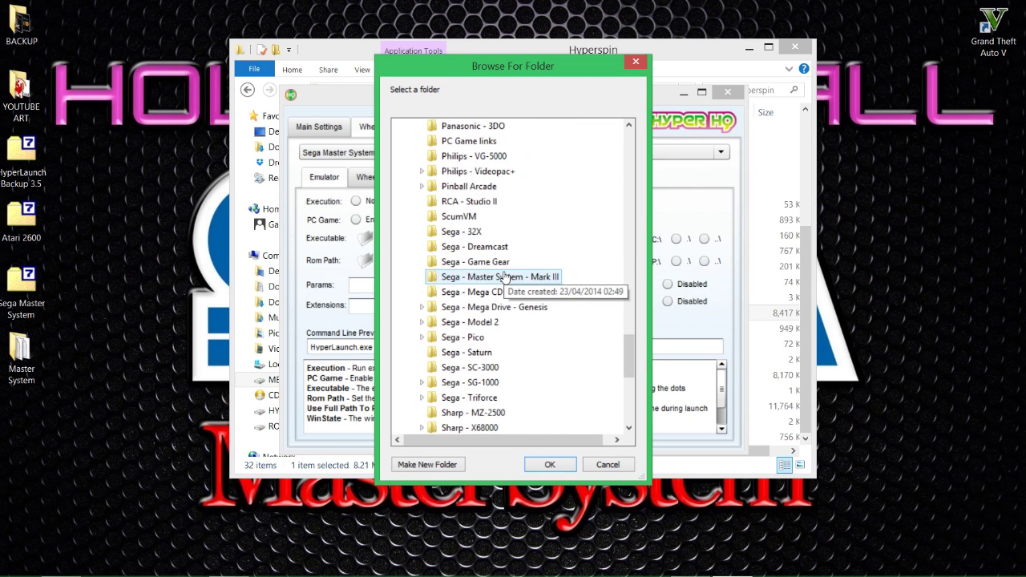
scroll(505, 277, "up", 6)
scroll(503, 276, "down", 1)
scroll(503, 277, "up", 5)
scroll(501, 276, "down", 4)
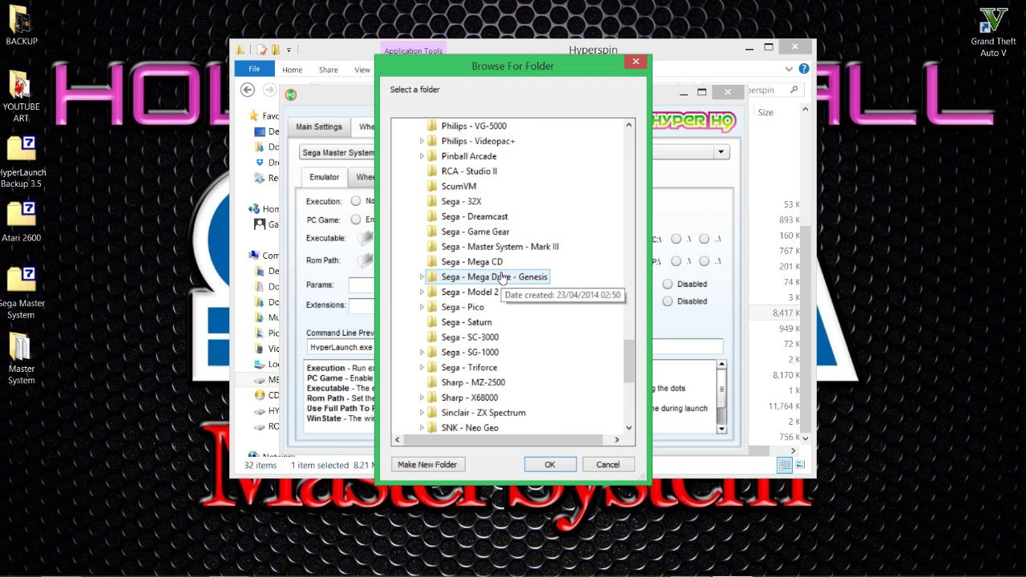
scroll(501, 276, "down", 2)
scroll(503, 289, "up", 3)
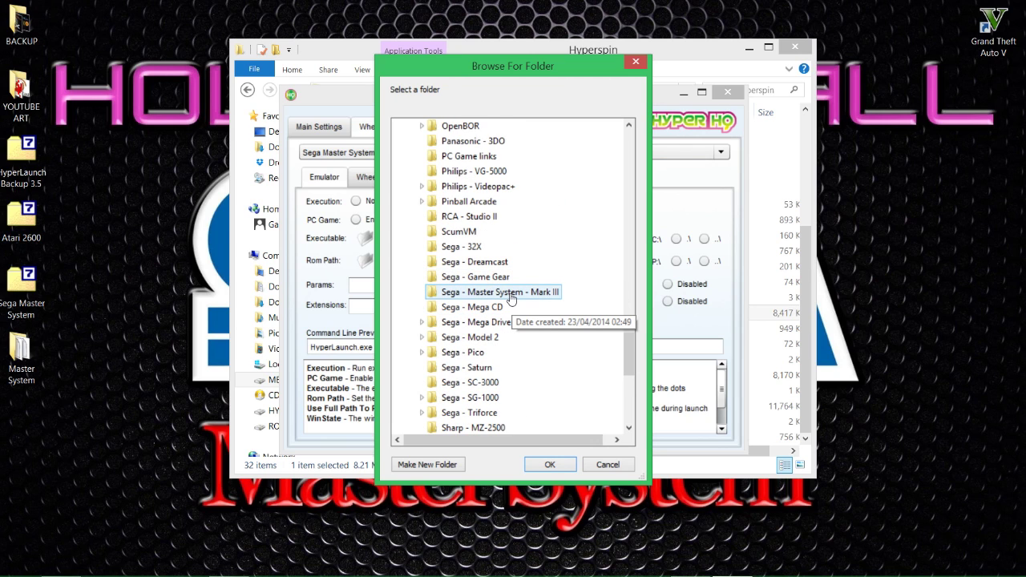
left_click(509, 297)
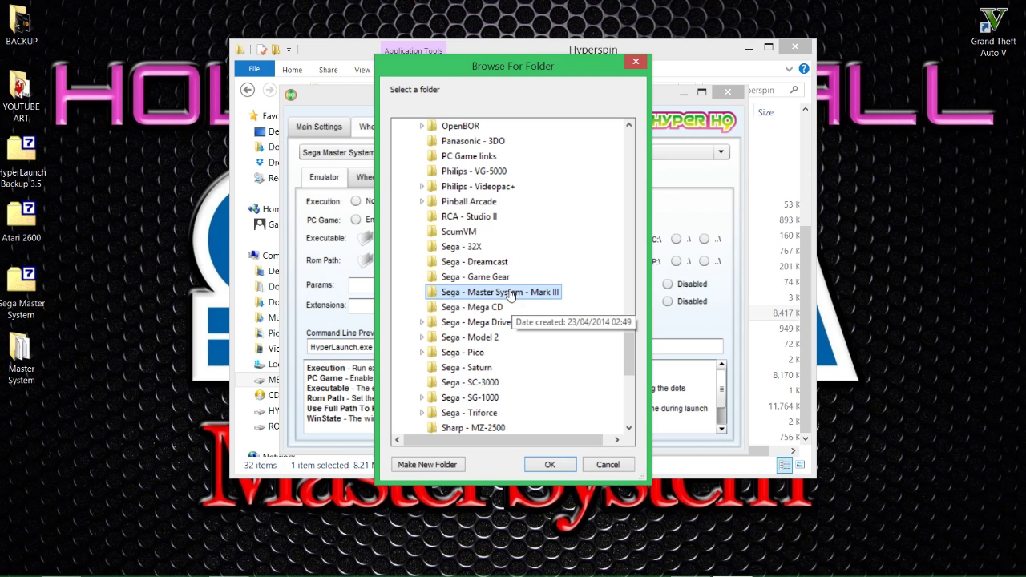
left_click(548, 465)
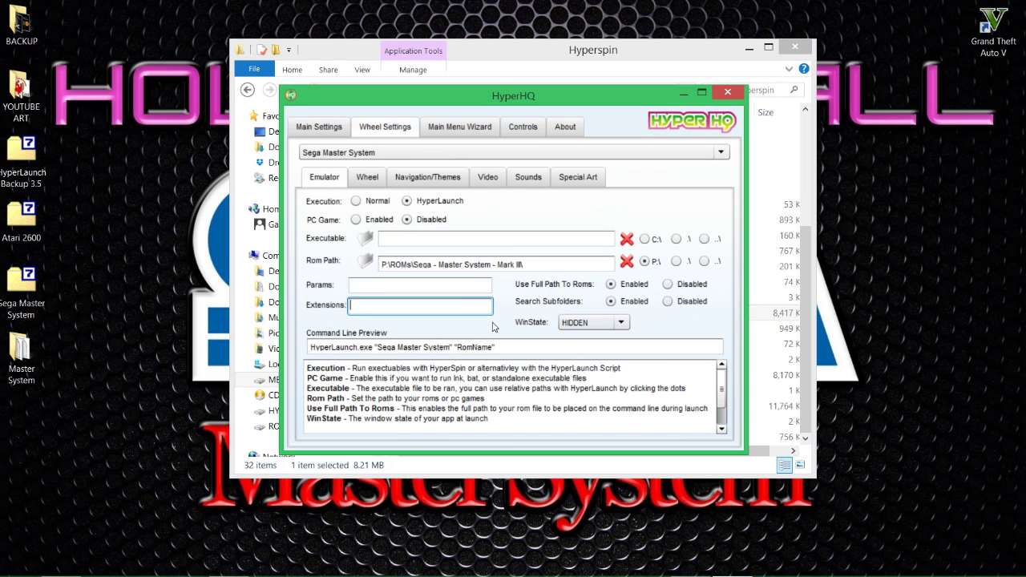
- Set the ROM extensions for Sega Master System to 7z,zip,rar
type("7")
key("BackSpace")
key("BackSpace")
type("7z")
left_click(367, 177)
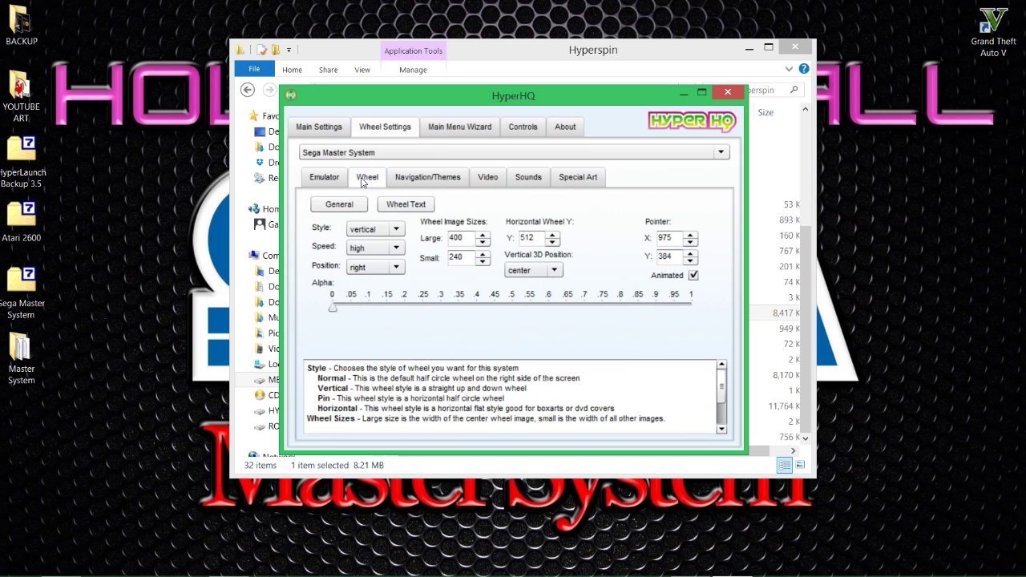
left_click(325, 180)
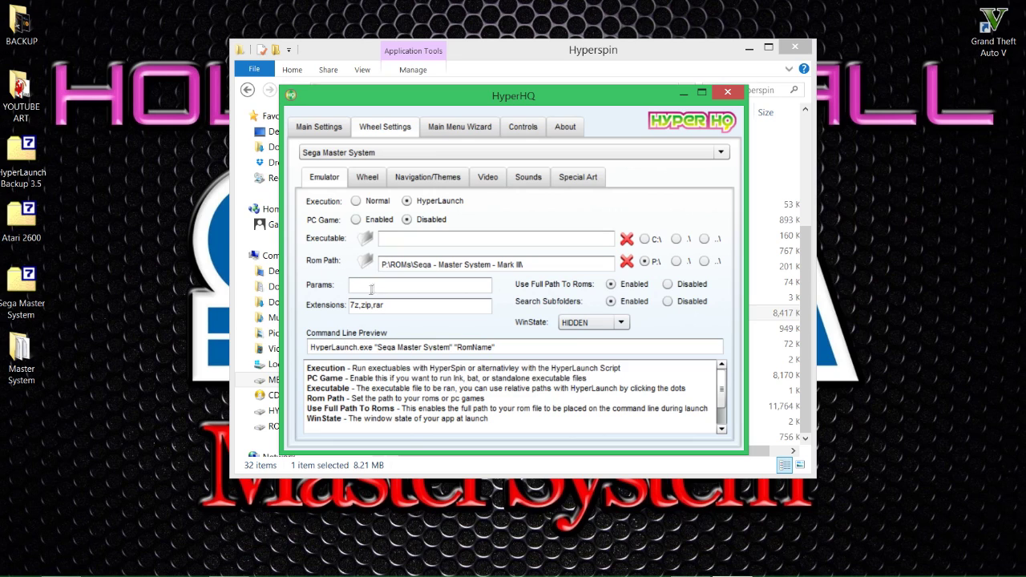
- Try a wheel alpha of .15 for Sega Master System and return the alpha to 0
left_click(367, 178)
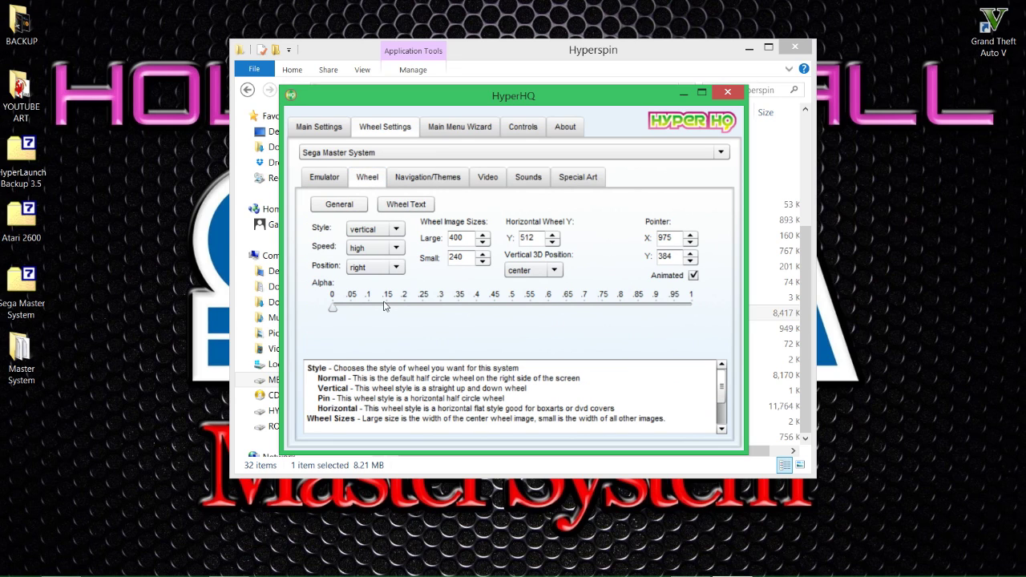
left_click(333, 306)
left_click_drag(336, 315, 396, 329)
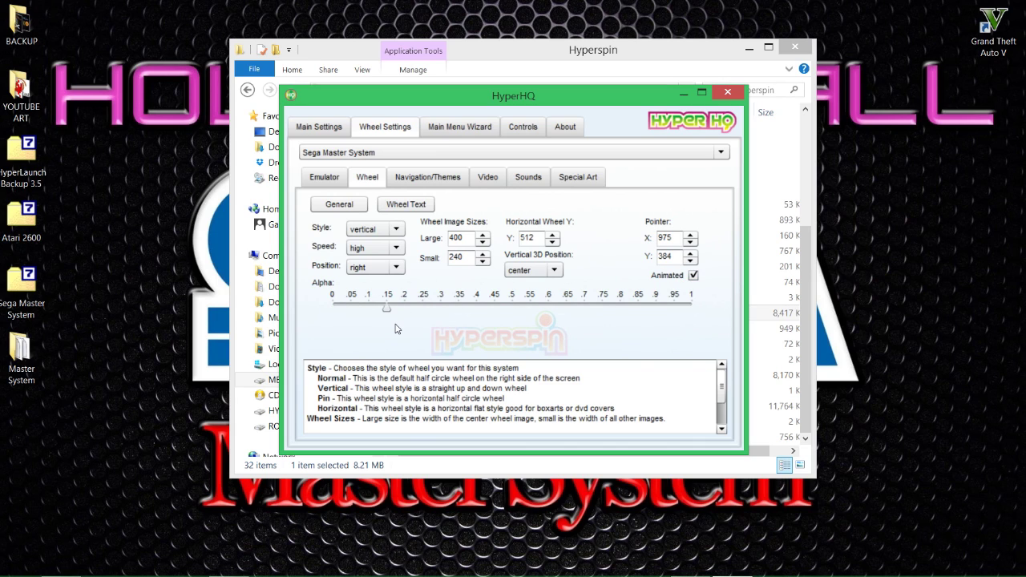
left_click_drag(388, 308, 330, 314)
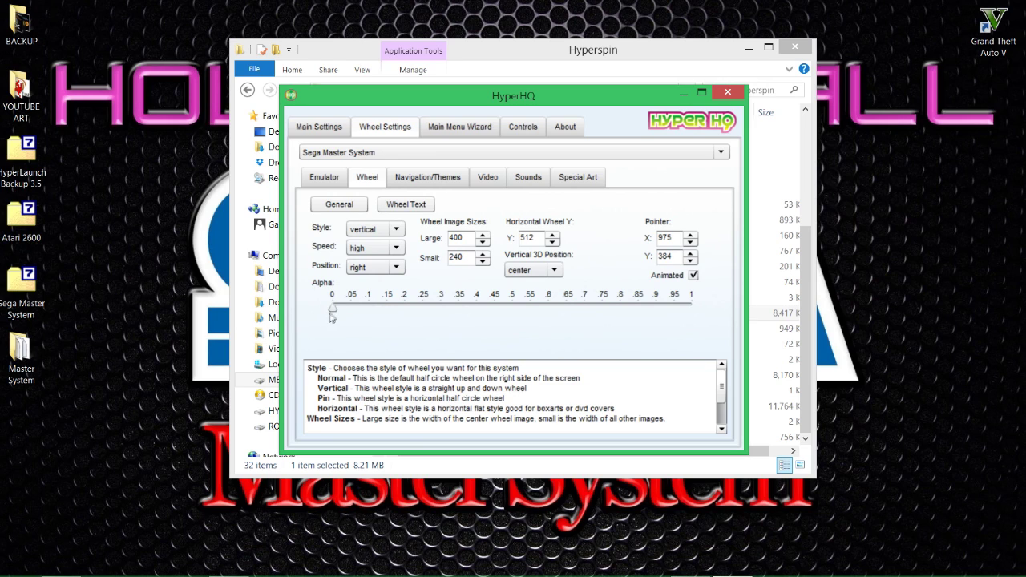
- Keep the wheel style at vertical for Sega Master System and open its navigation and theme settings
left_click(391, 230)
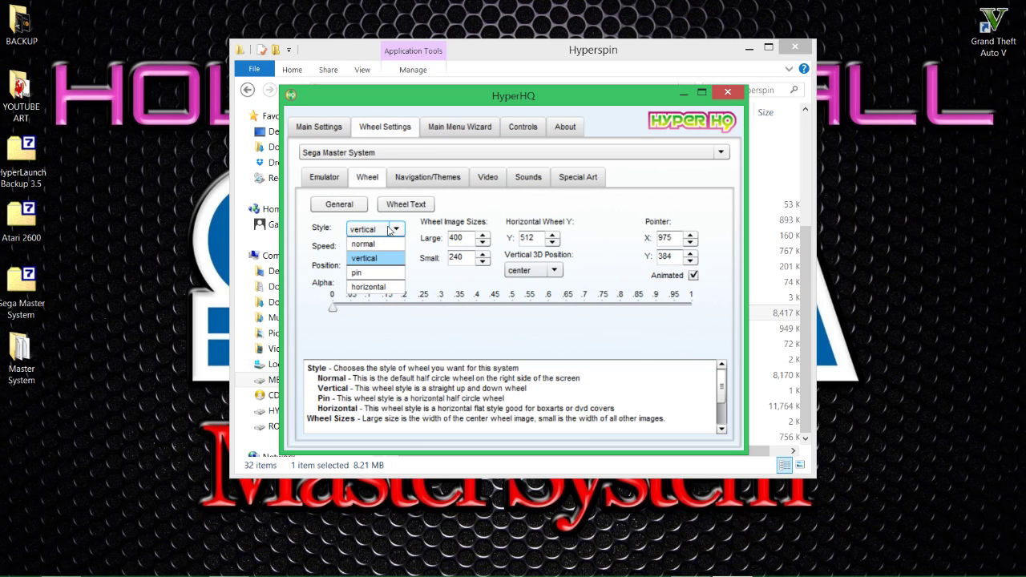
left_click(384, 259)
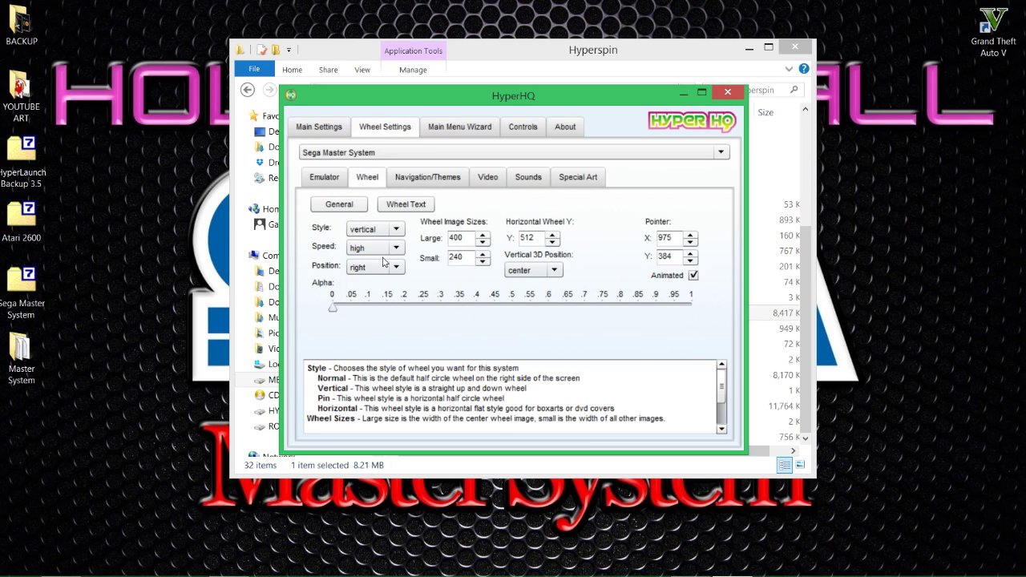
left_click(410, 185)
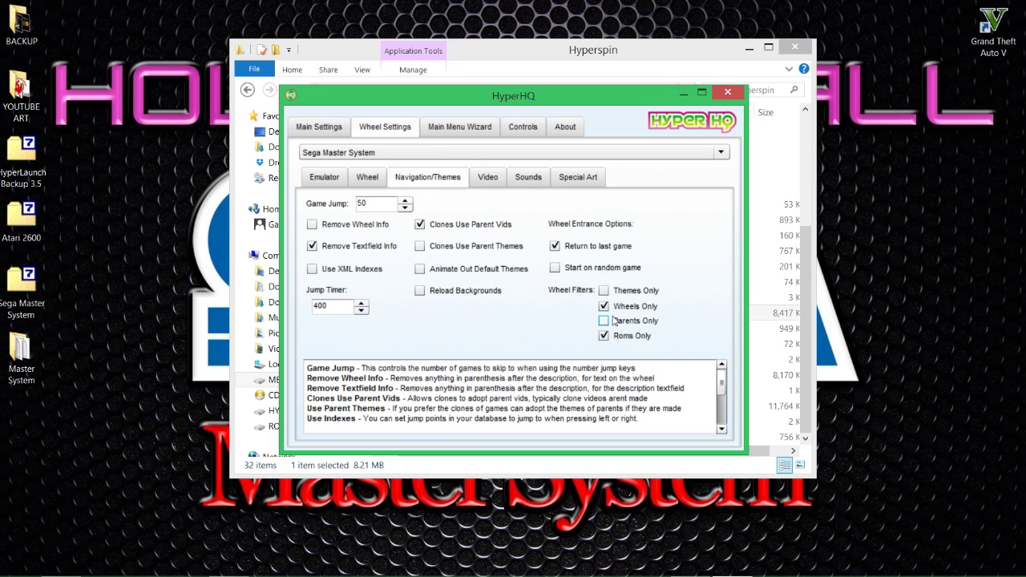
- Review the Sega Master System emulator paths, ROM extensions, wheel options and the Wheels Only and Roms Only filters
left_click(342, 152)
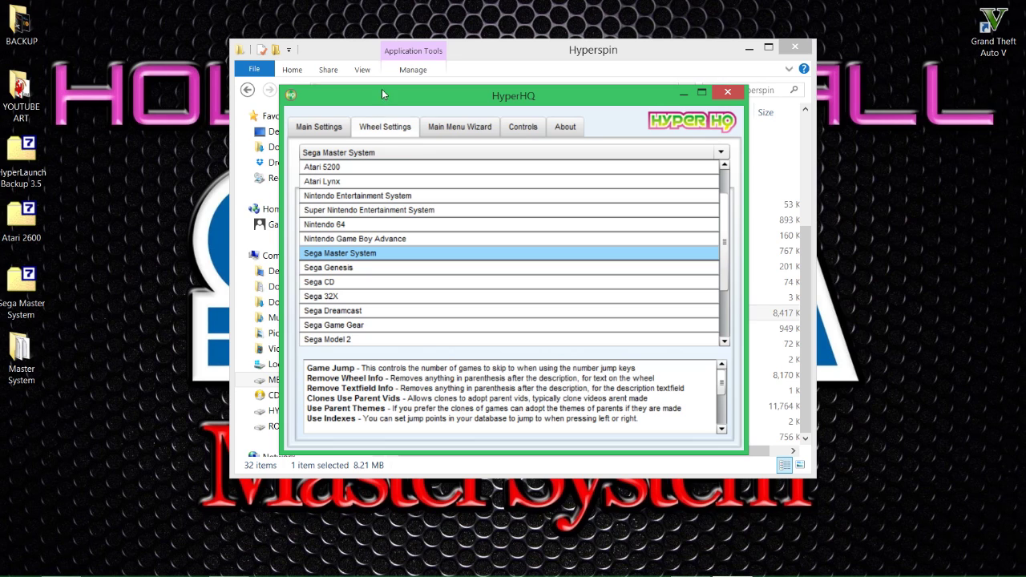
left_click(370, 255)
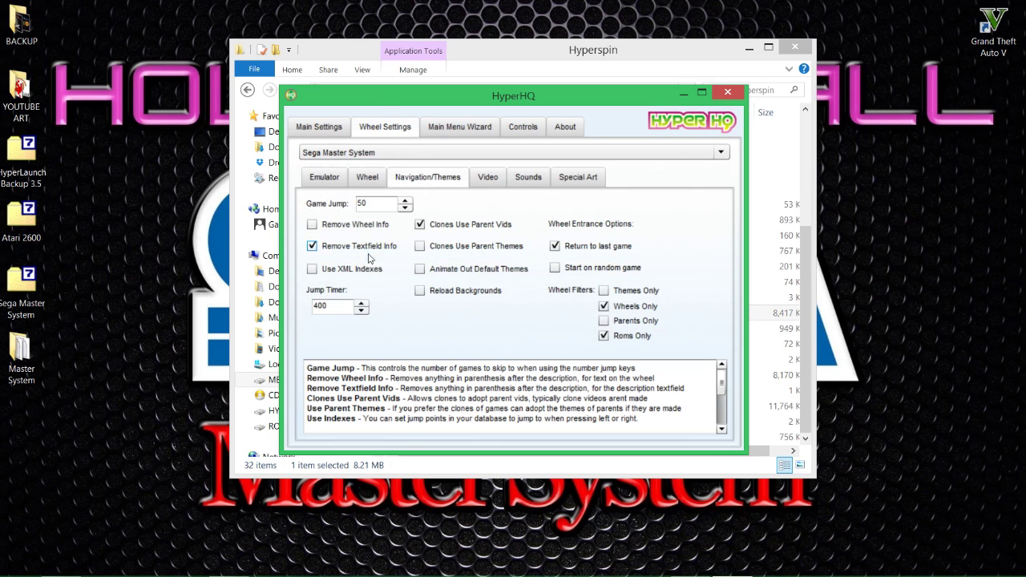
left_click(320, 176)
left_click(370, 180)
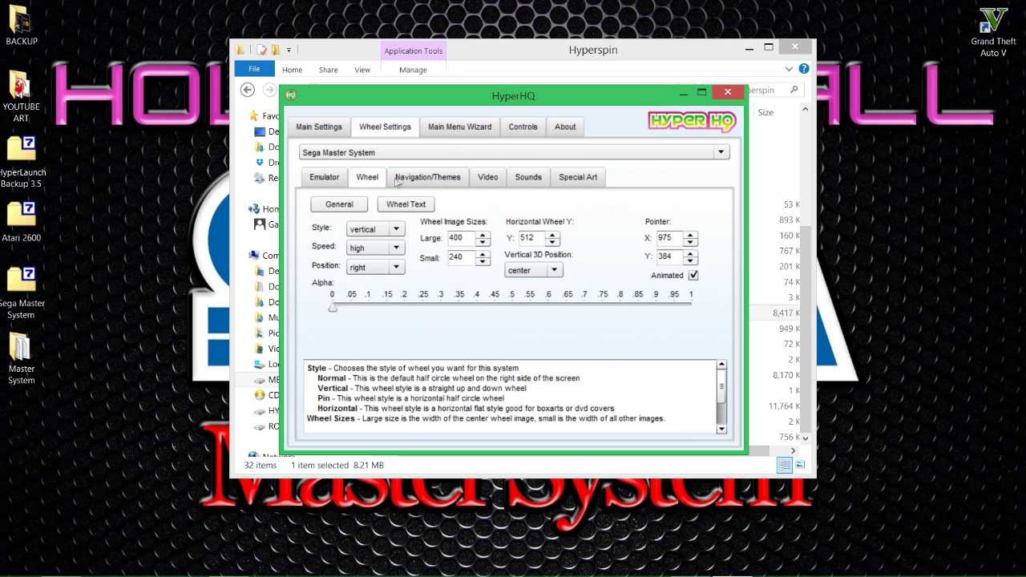
left_click(427, 178)
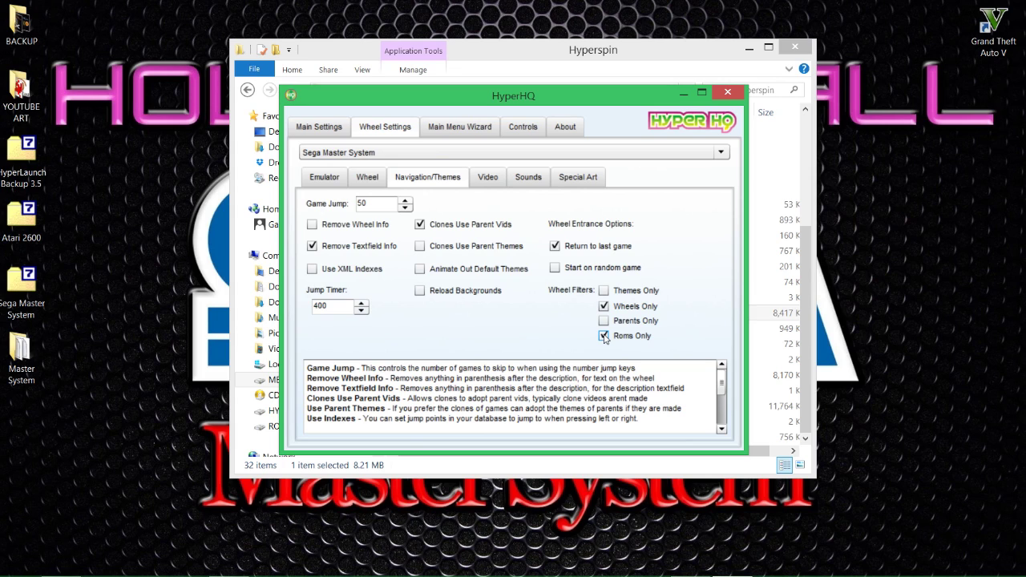
left_click(325, 177)
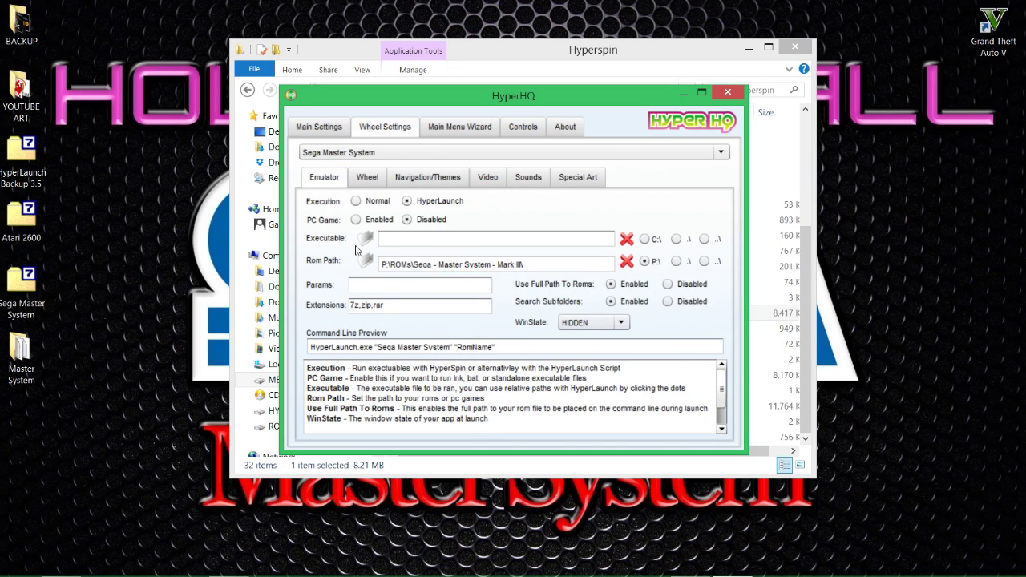
left_click(396, 306)
left_click(420, 183)
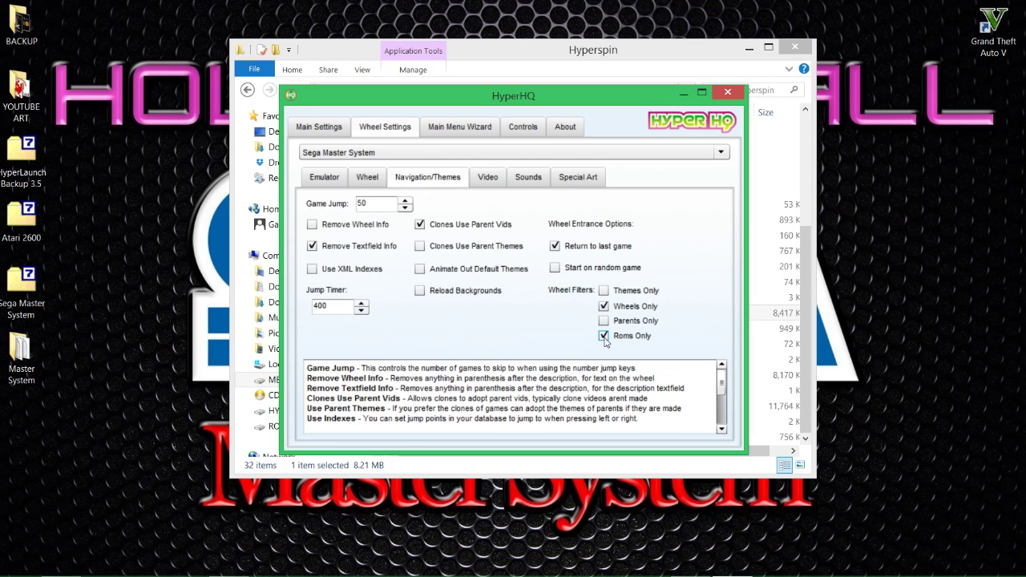
left_click(325, 177)
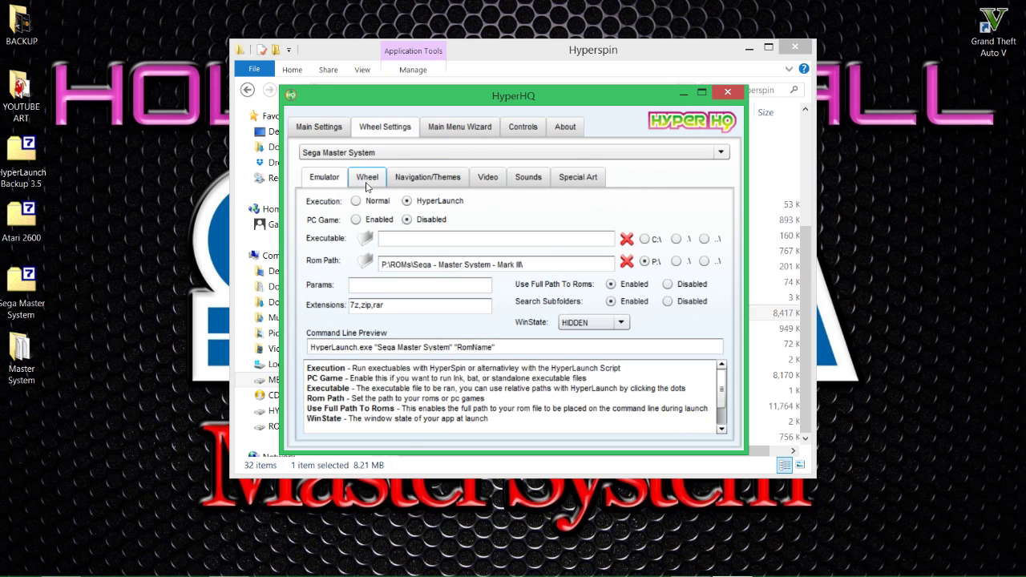
left_click(421, 181)
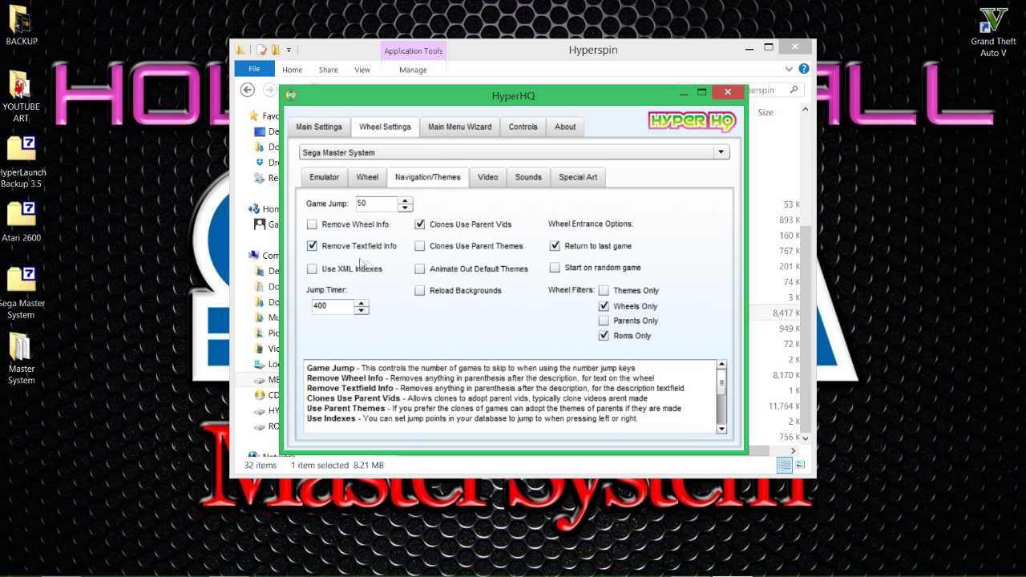
- Set the path to flv videos for Sega Master System to D:\Hyperspin\Media\Sega Master System\Video
left_click(488, 178)
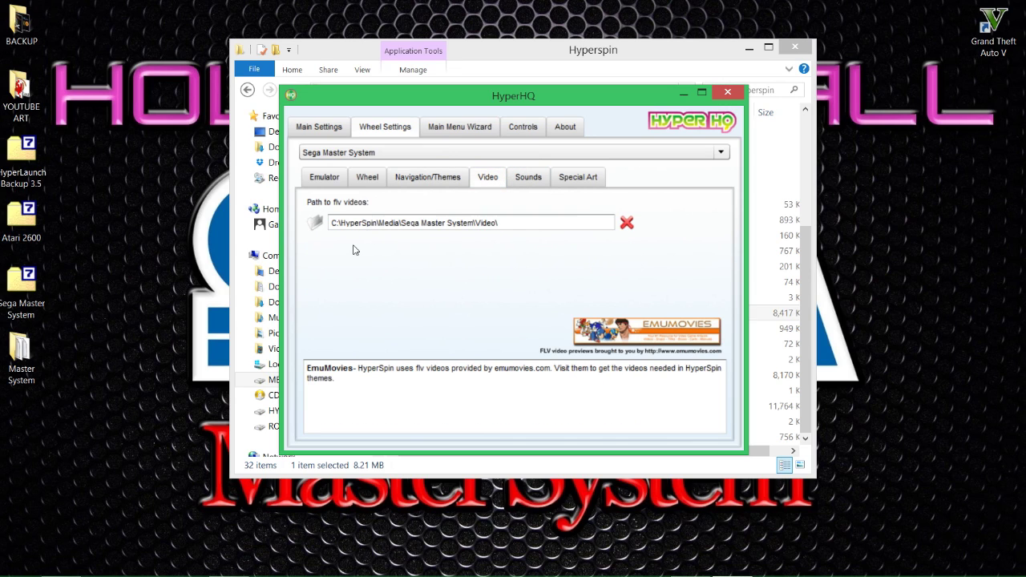
left_click(315, 223)
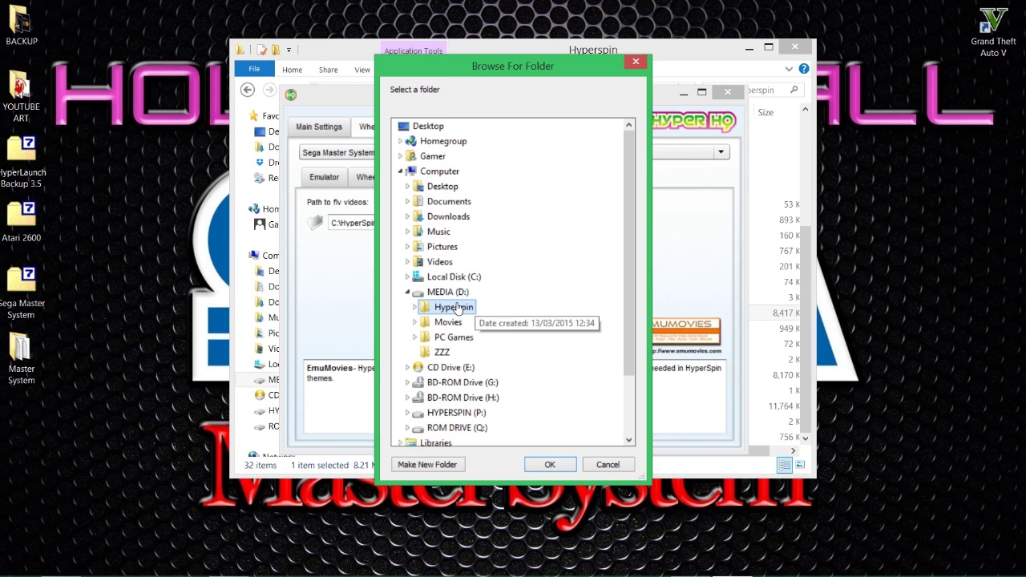
left_click(457, 309)
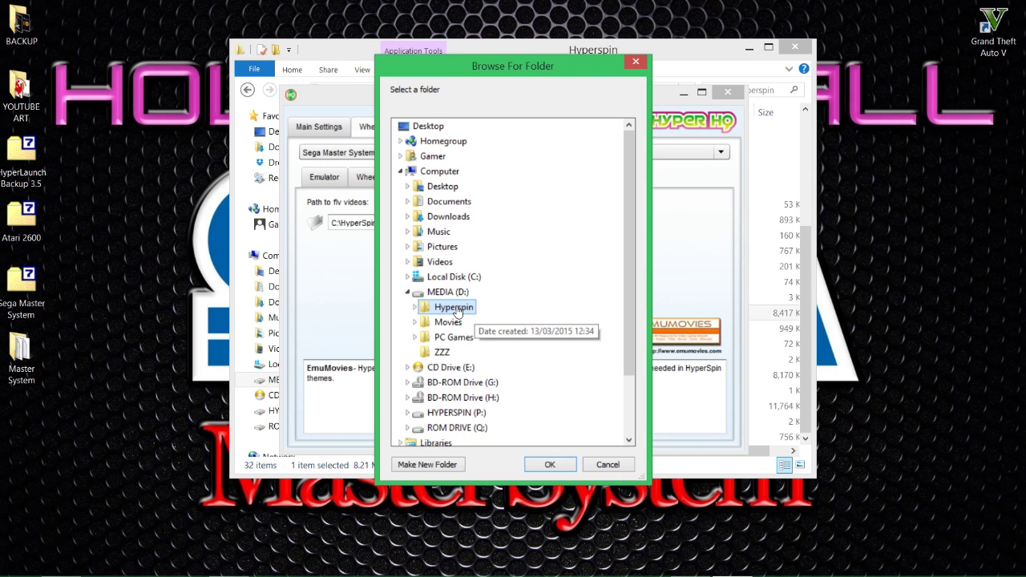
double_click(457, 309)
scroll(453, 218, "down", 2)
scroll(451, 218, "up", 2)
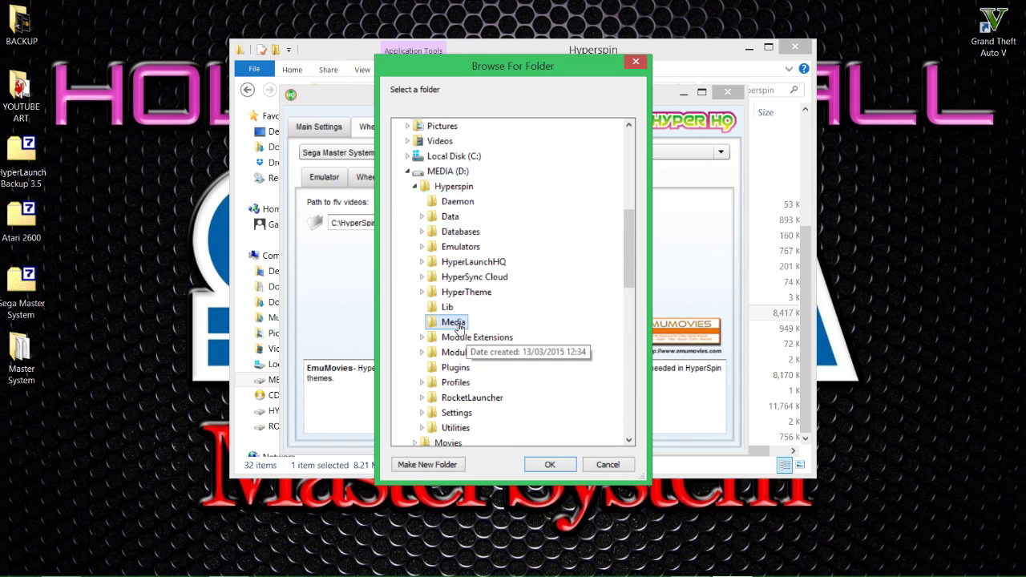
double_click(453, 322)
scroll(506, 230, "down", 5)
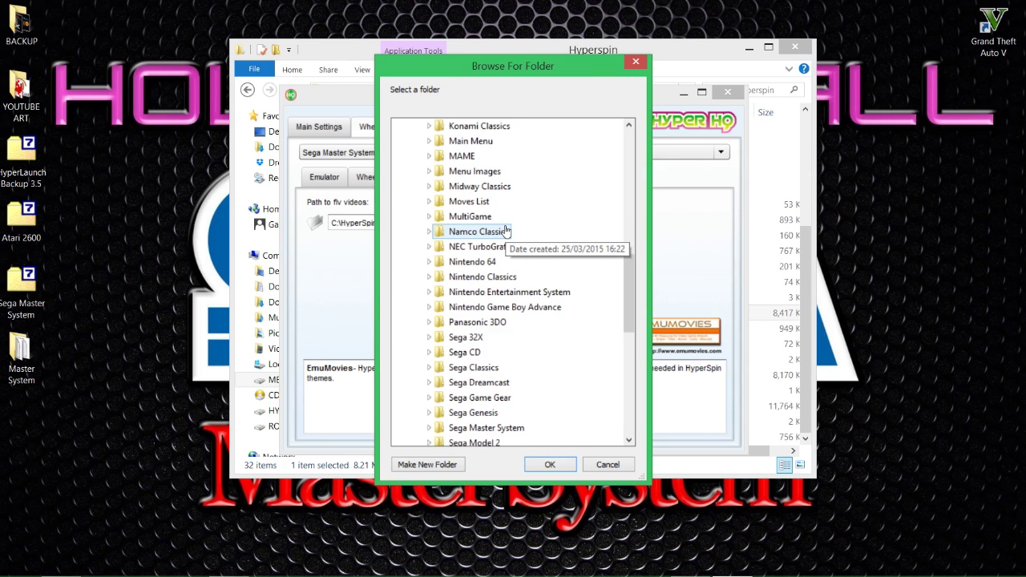
scroll(507, 230, "down", 1)
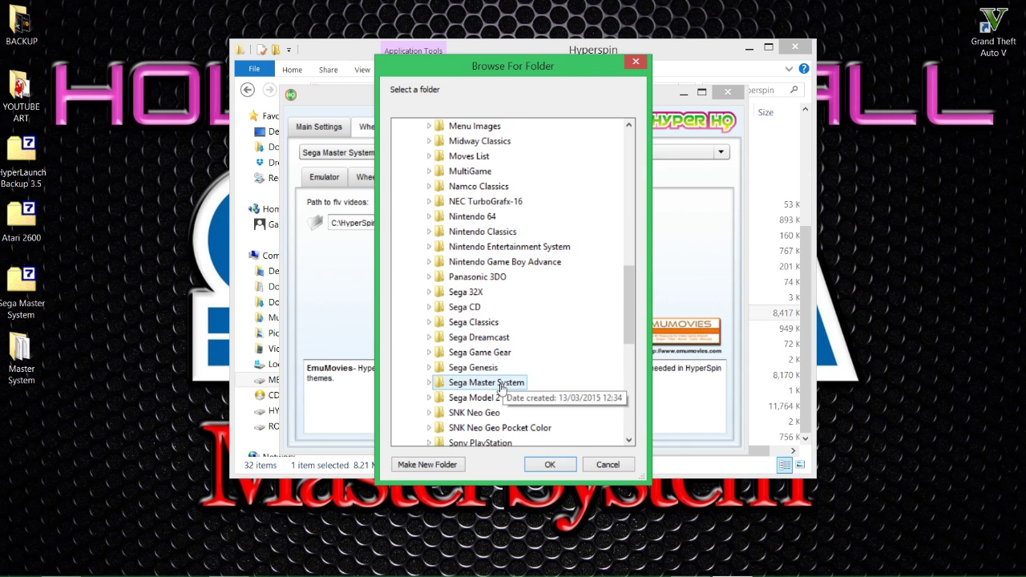
double_click(491, 383)
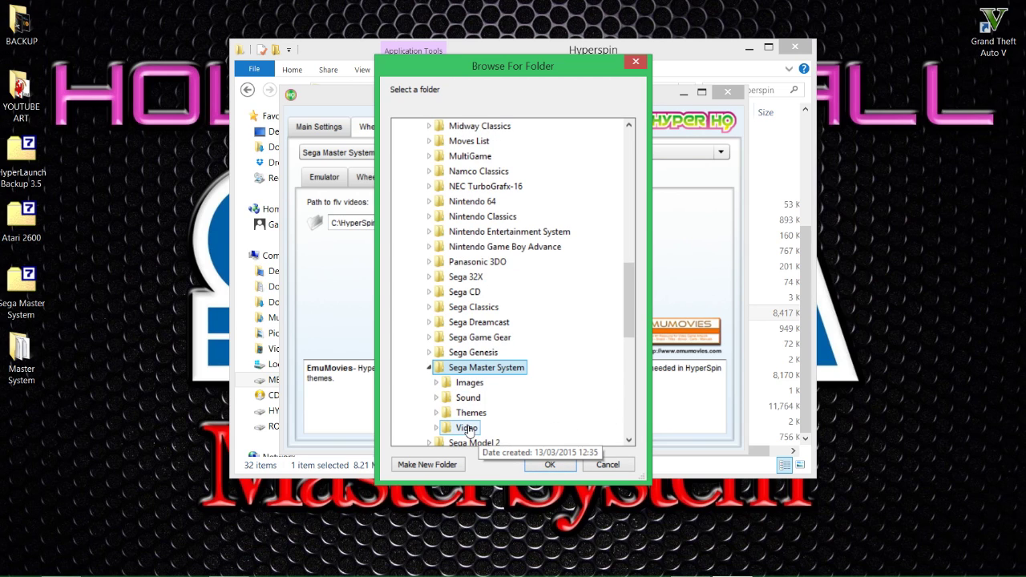
double_click(467, 429)
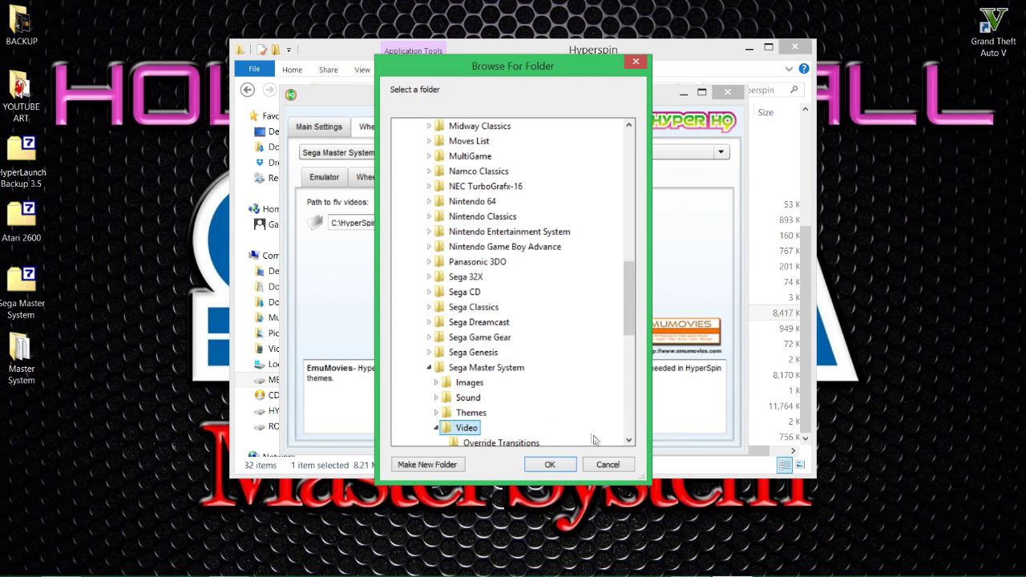
scroll(574, 405, "down", 1)
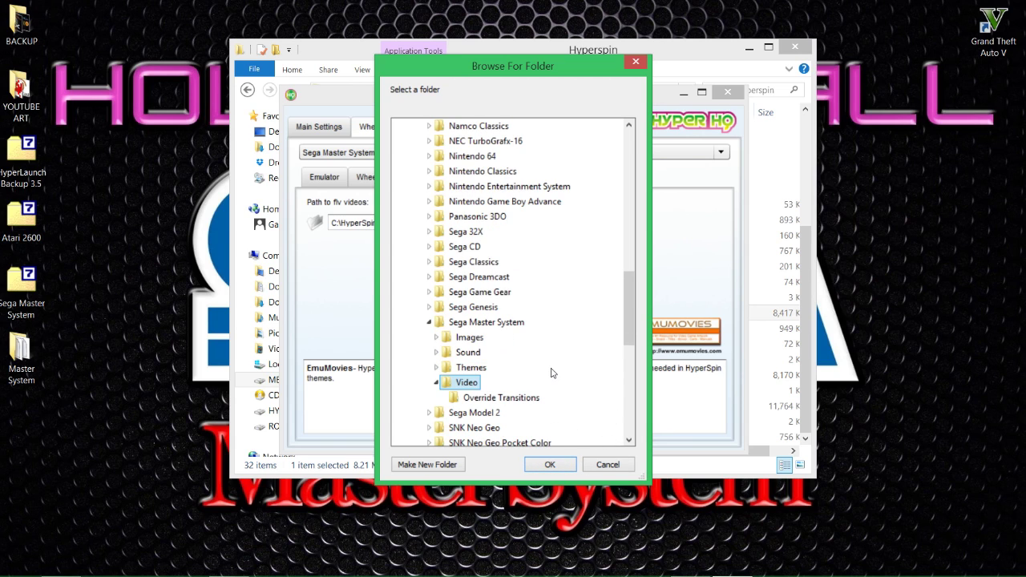
left_click(550, 464)
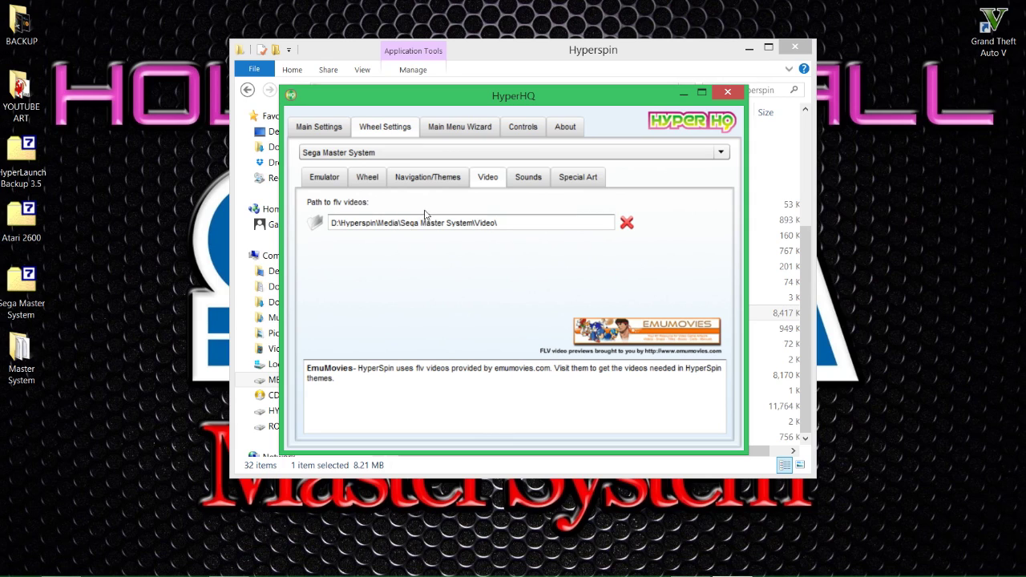
- Try enabling wheel game sounds for Sega Master System and switch them back off
left_click(529, 185)
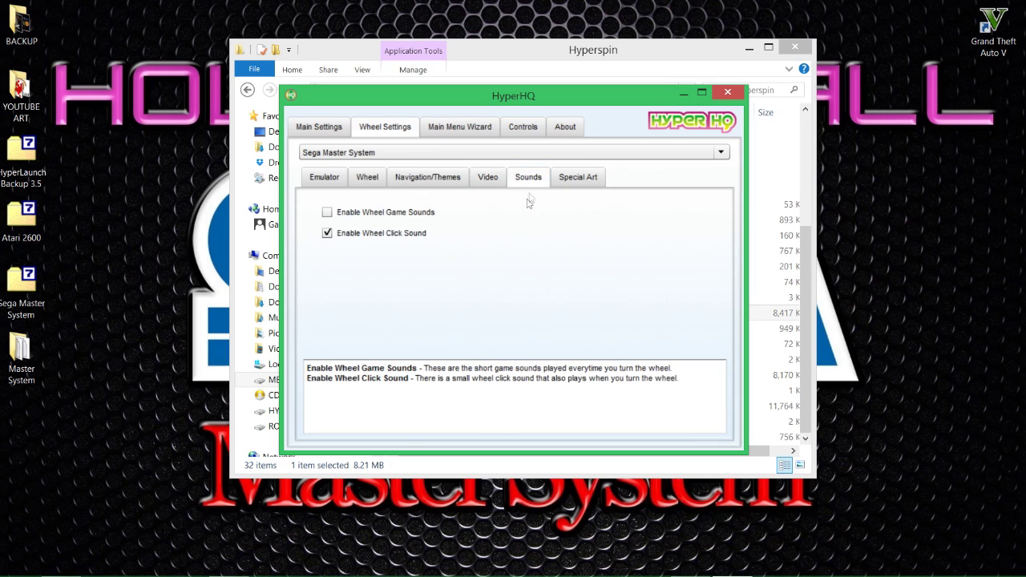
left_click(328, 214)
left_click(325, 213)
- Examine the position, in and out times, length and delay of Special Artwork B for Sega Master System
left_click(575, 178)
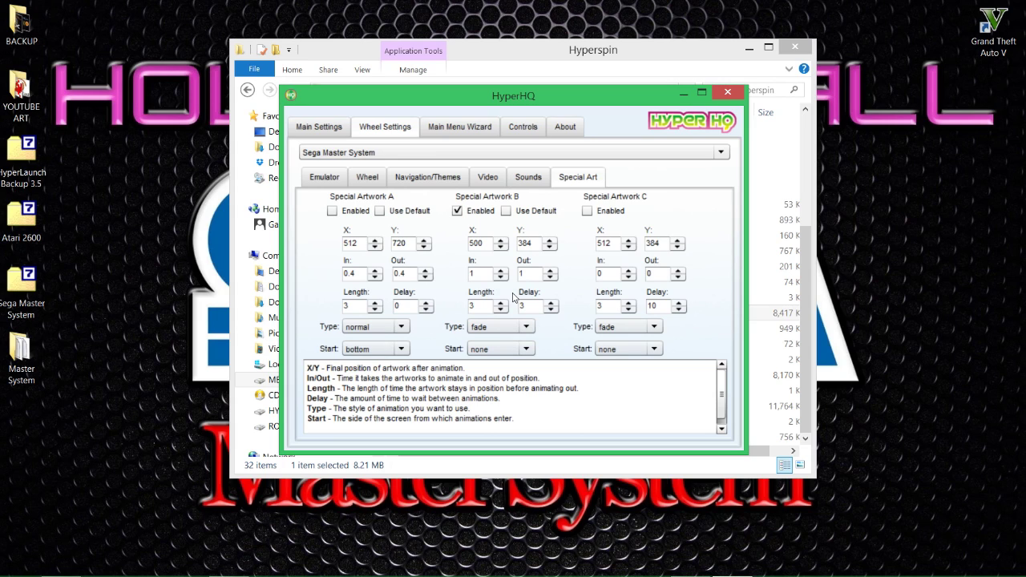
left_click(487, 242)
left_click(527, 242)
key("Tab")
key("Tab")
left_click(484, 305)
left_click(536, 308)
left_click(479, 245)
left_click(525, 243)
left_click(479, 243)
left_click(535, 244)
left_click(477, 243)
left_click(479, 274)
left_click(536, 275)
left_click(478, 308)
left_click(527, 305)
- Close HyperHQ and launch HyperSpin from the Hyperspin folder on the D: drive
left_click(528, 177)
left_click(727, 93)
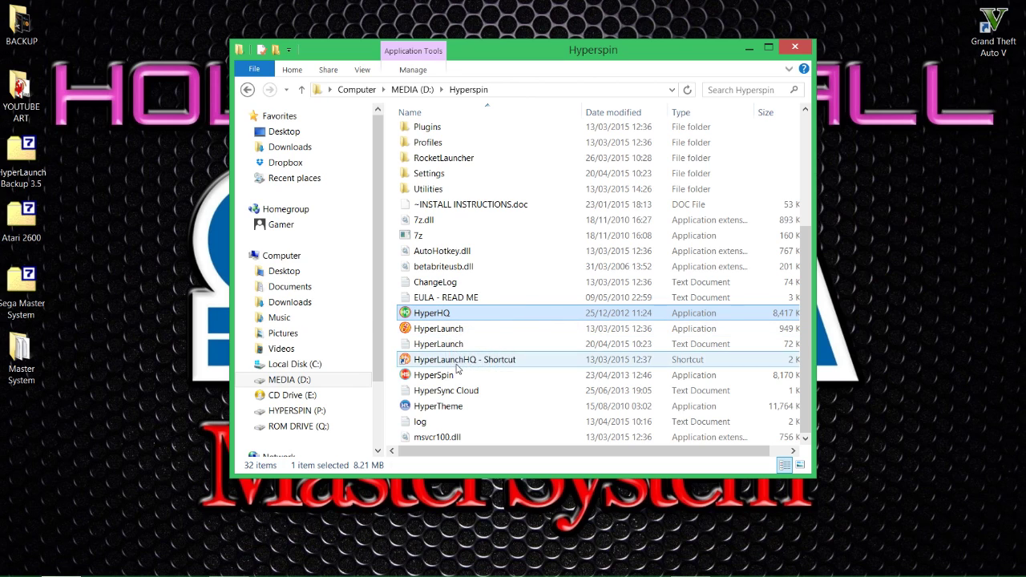
double_click(452, 382)
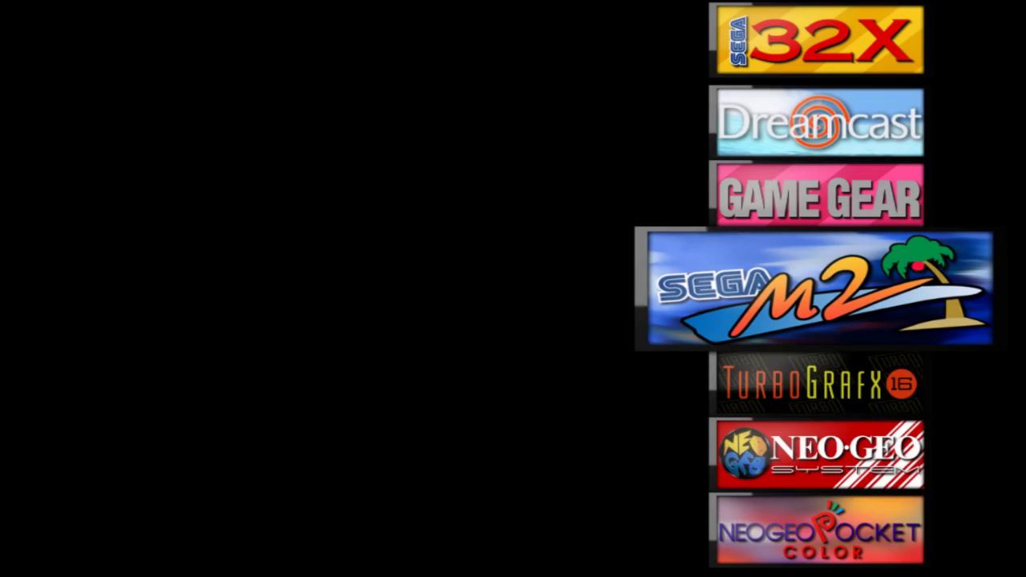
- Find Sega Master System in the main menu wheel and enter its game list
key("Up")
key("Up")
key("Up")
key("Up")
key("Up")
key("Up")
key("Up")
key("Down")
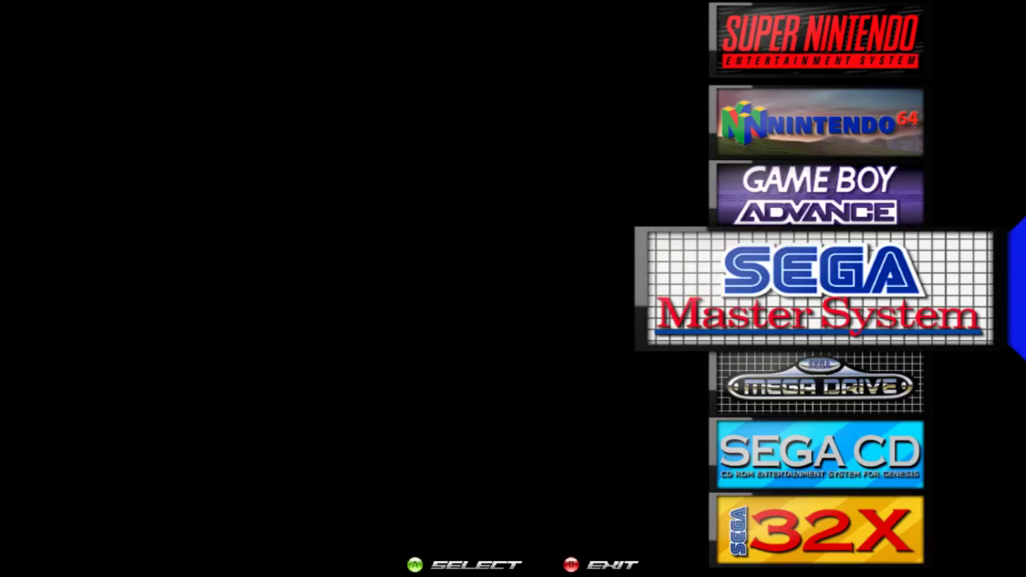
key("Return")
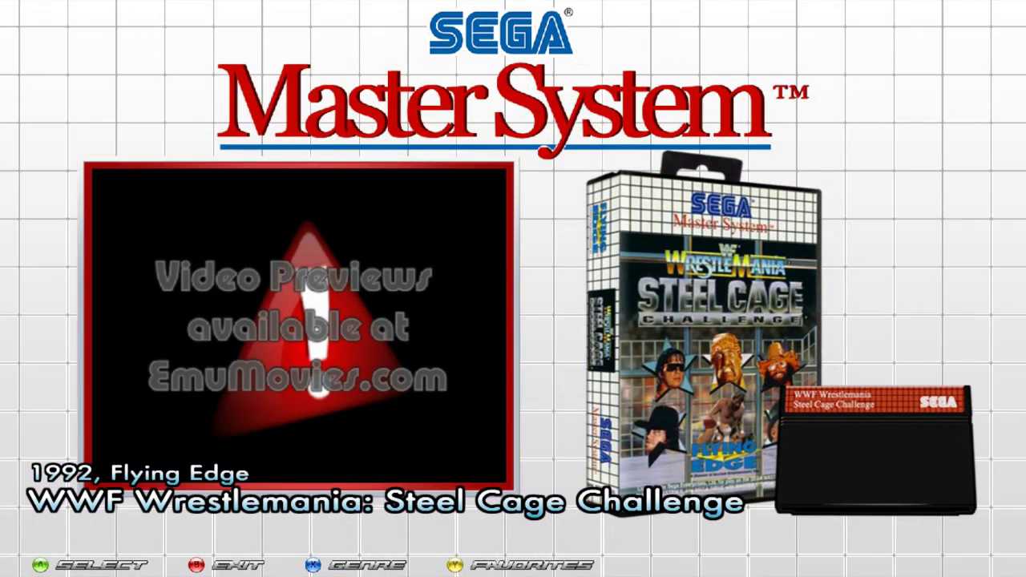
- Browse the Sega Master System game wheel back to Wimbledon II and forward to Xenon 2: Megablast, checking the artwork
key("Up")
key("Up")
key("Up")
key("Up")
key("Up")
key("Up")
key("Up")
key("Up")
key("Up")
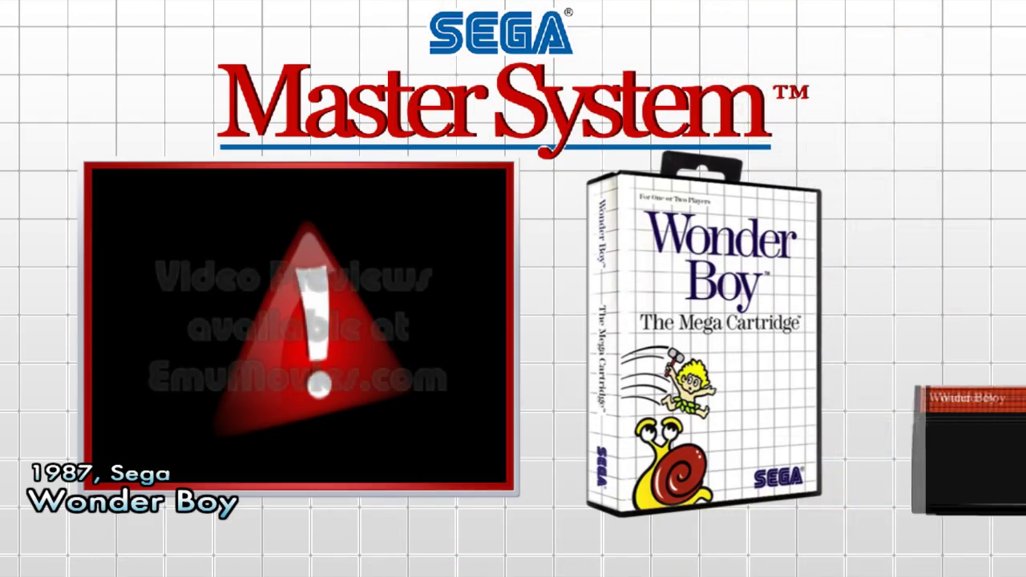
key("Up")
key("Up")
key("Up")
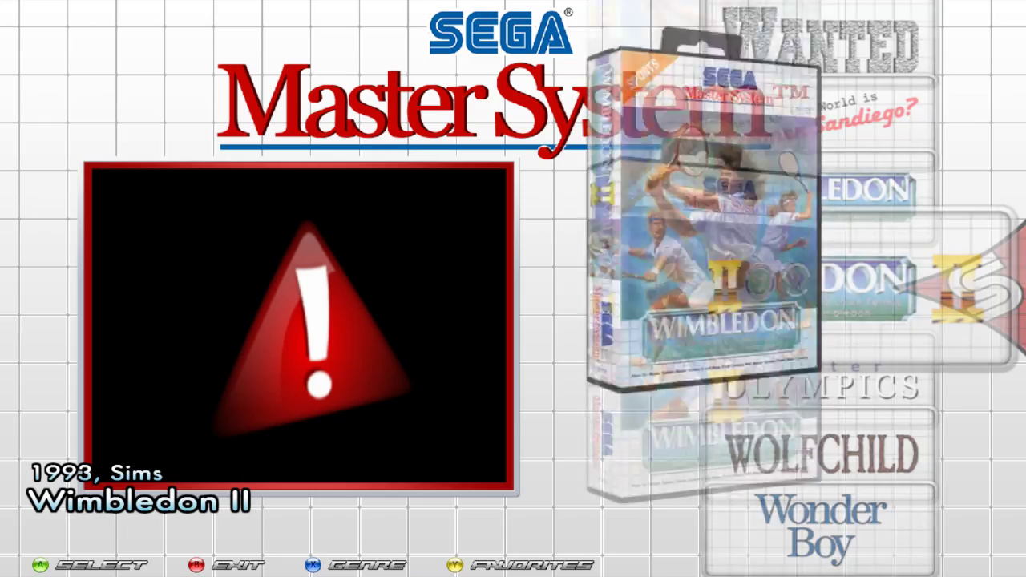
key("Down")
key("Down")
key("Down")
key("Down")
key("Down")
key("Down")
key("Down")
key("Down")
key("Down")
key("Down")
key("Down")
key("Down")
key("Down")
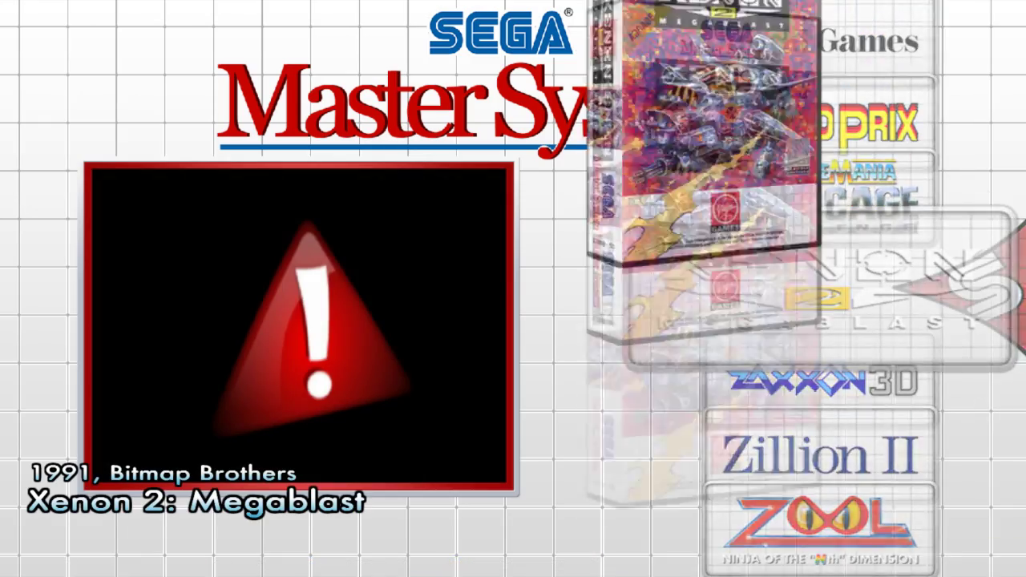